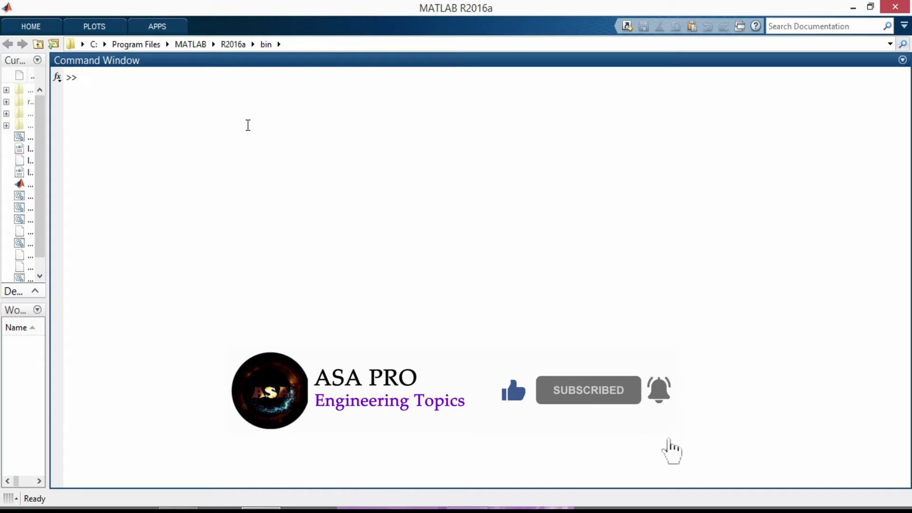
- Launch Simulink from the HOME tab, create a Blank Model, and maximize the untitled model window
click(55, 27)
click(405, 51)
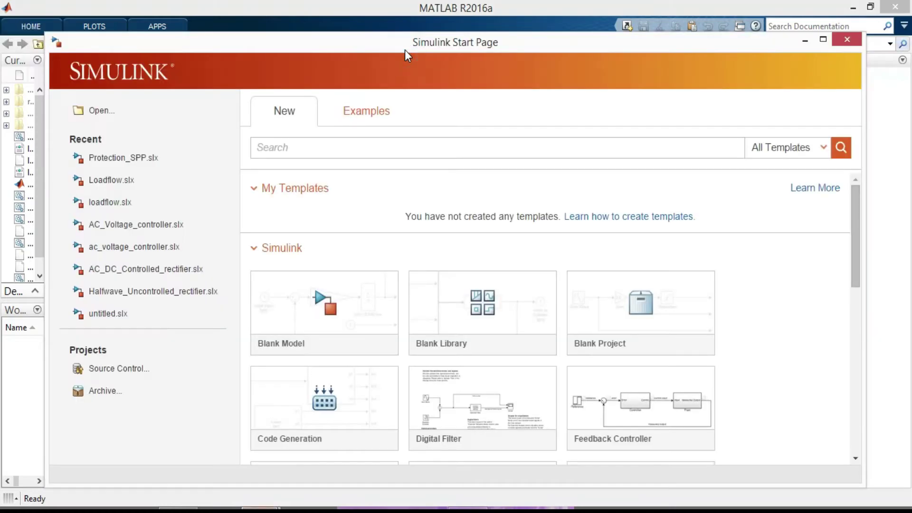
click(331, 303)
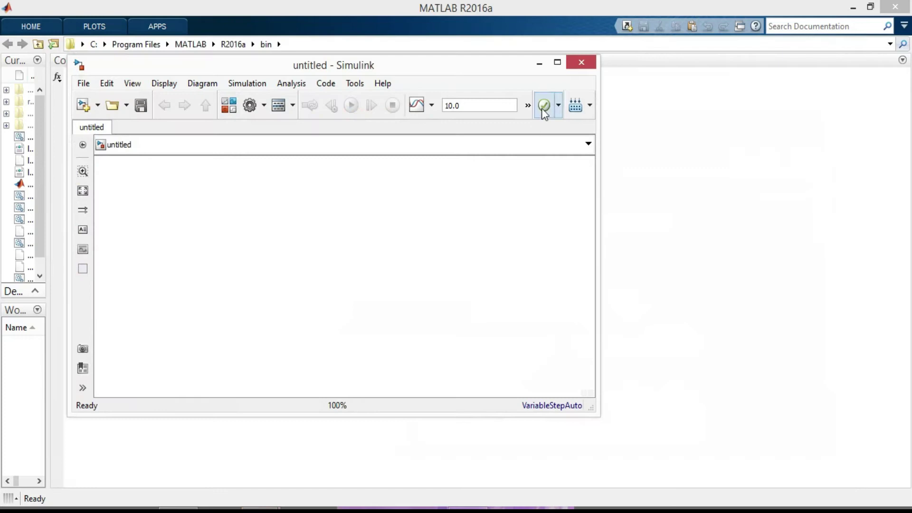
click(558, 64)
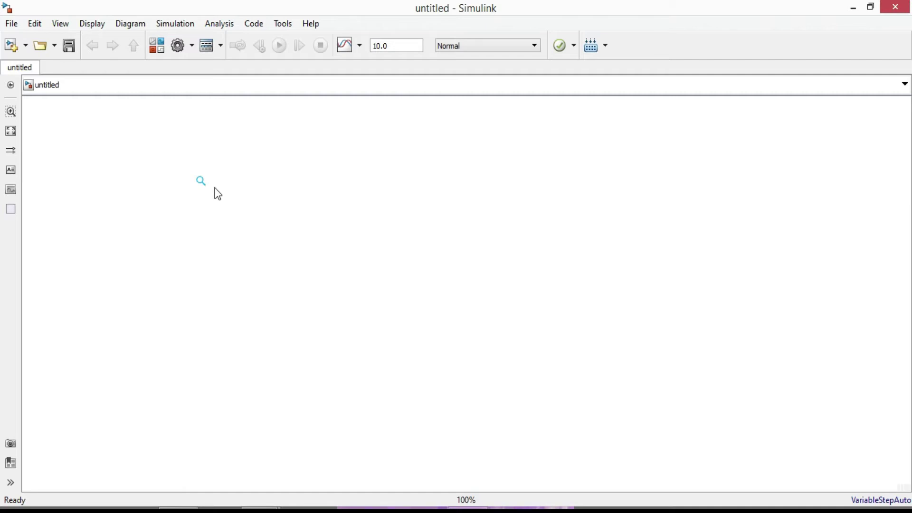
- Insert an In1 port with the 'in' quick-insert and copy it twice below as In2 and In3
text(in)
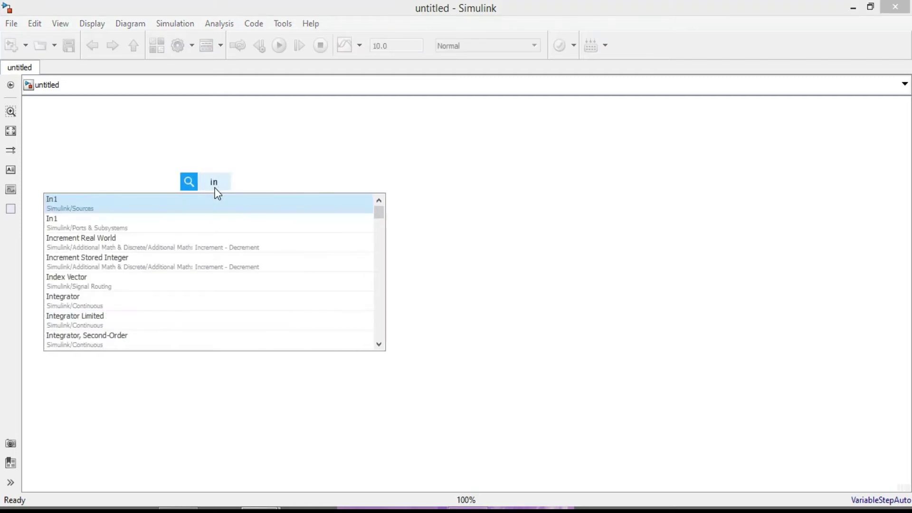
key(Return)
click(294, 211)
click(212, 190)
mouse_move(218, 191)
drag(218, 191, 216, 256)
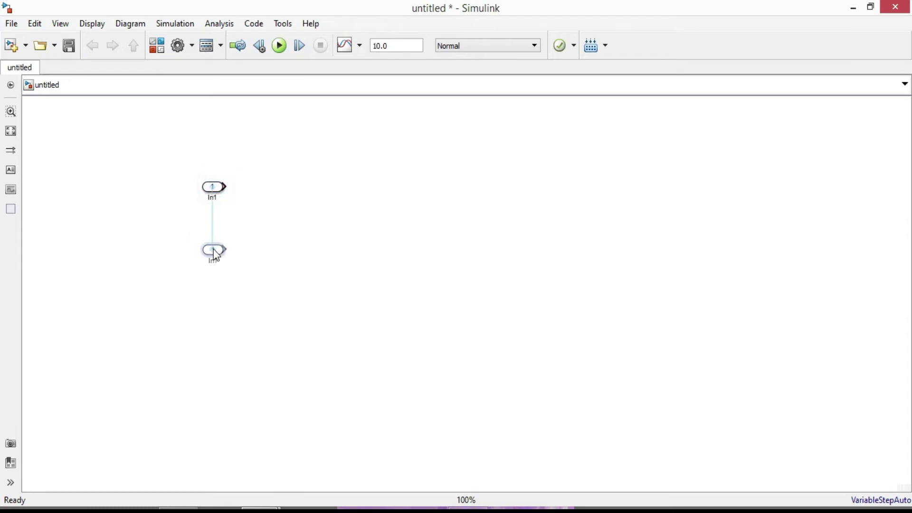
click(248, 257)
click(217, 191)
drag(214, 196, 216, 313)
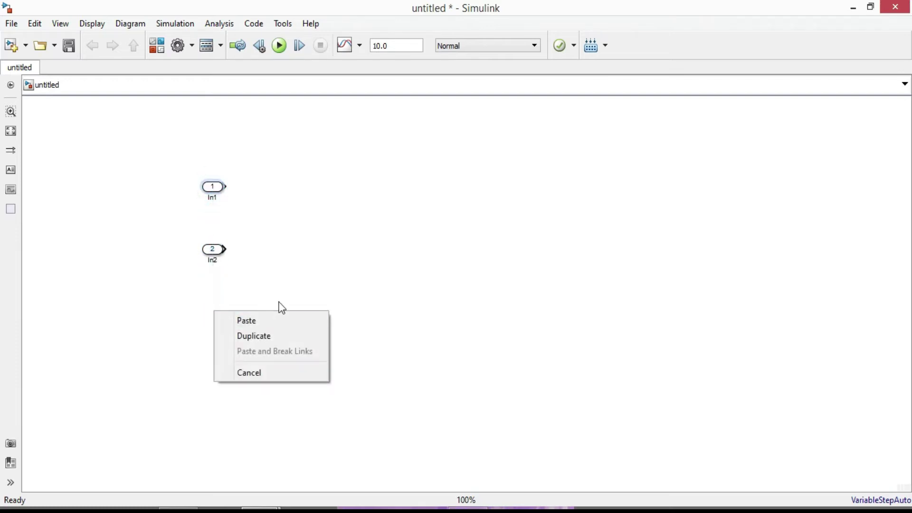
click(256, 319)
click(313, 187)
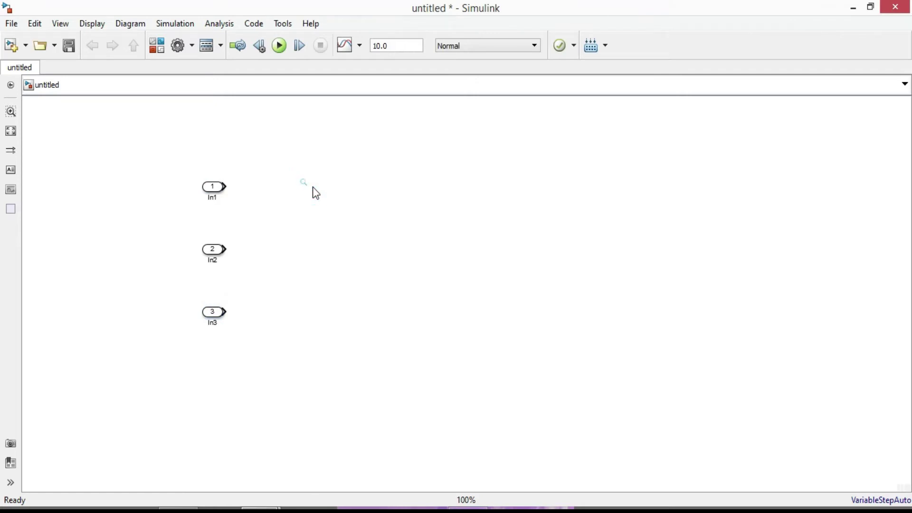
- Insert an RMS block set to fundamental frequency 50, initial RMS value 0 and sample time 0
text(rms)
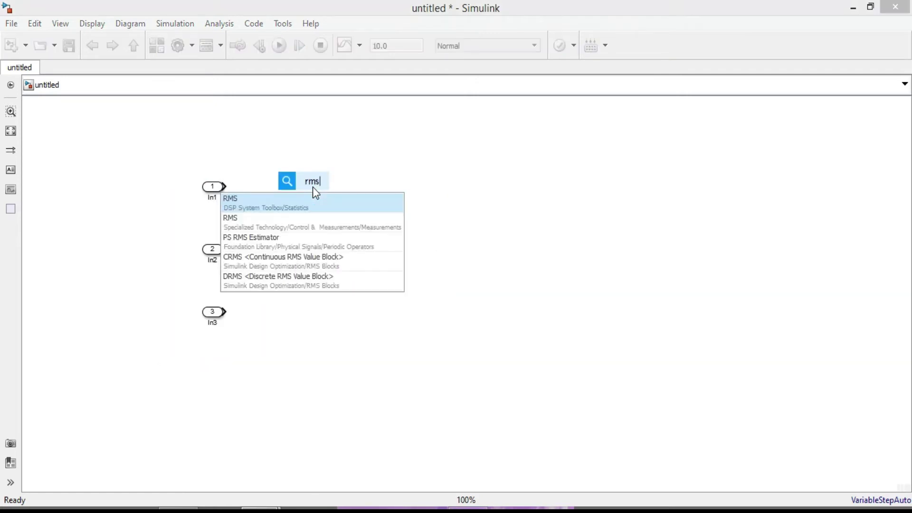
click(273, 224)
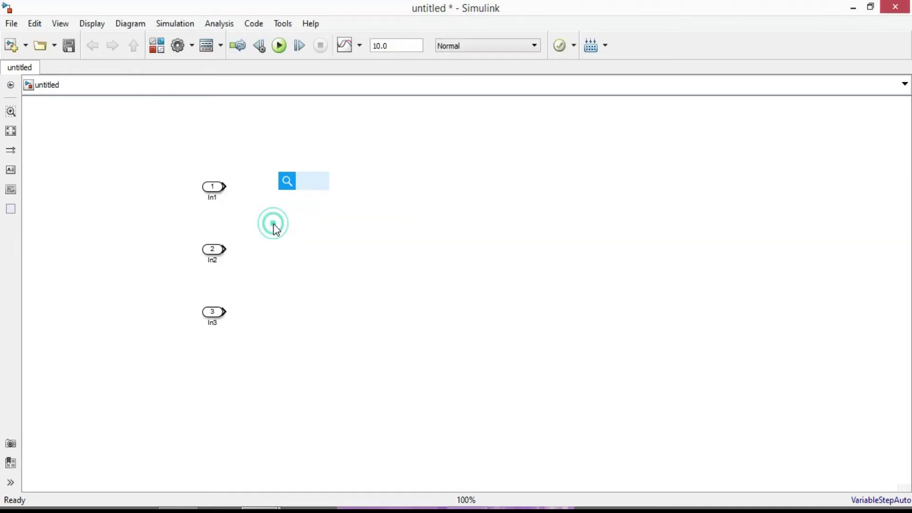
double_click(315, 179)
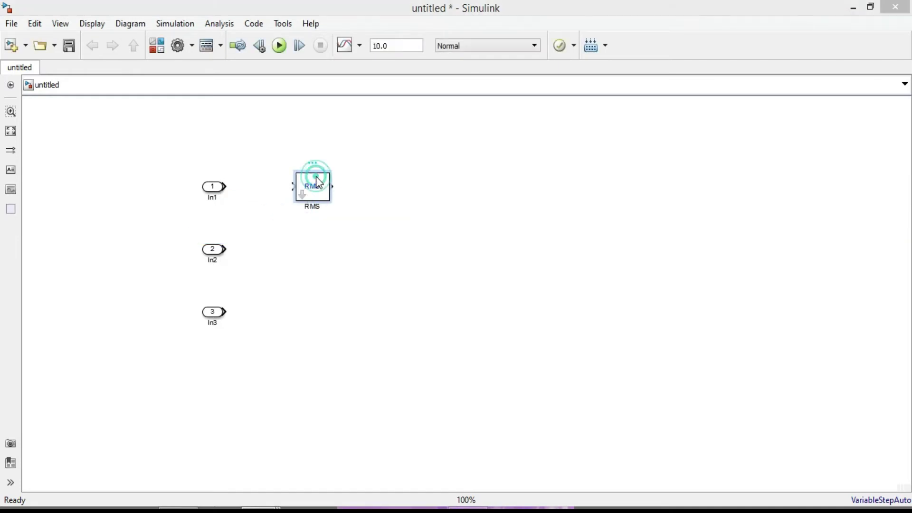
double_click(375, 189)
text(5)
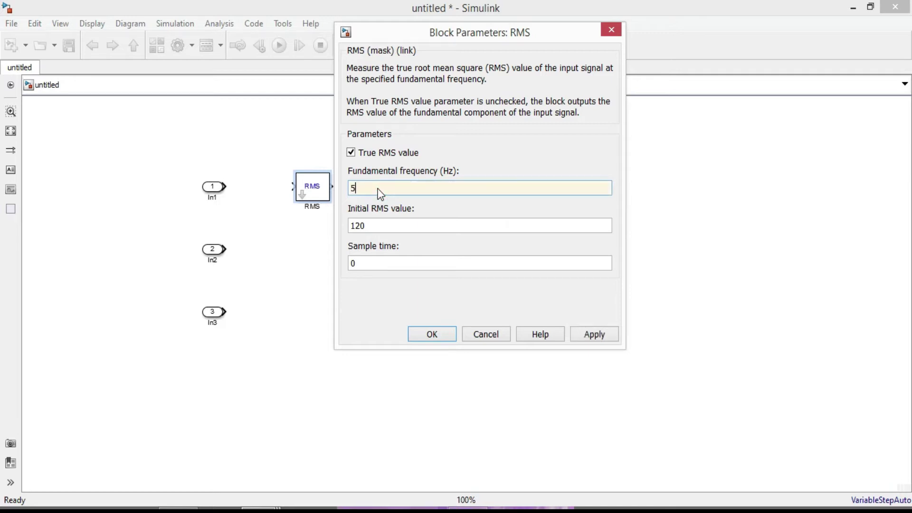
text(0)
double_click(395, 226)
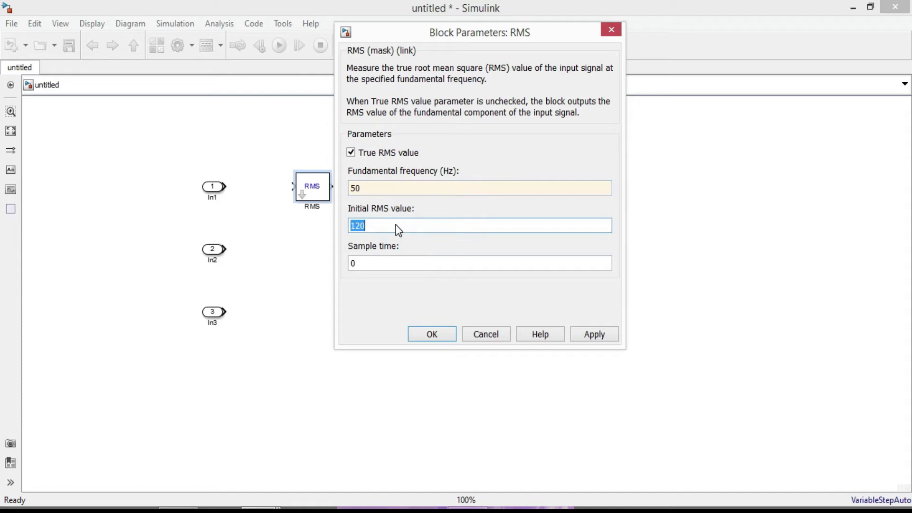
text(0)
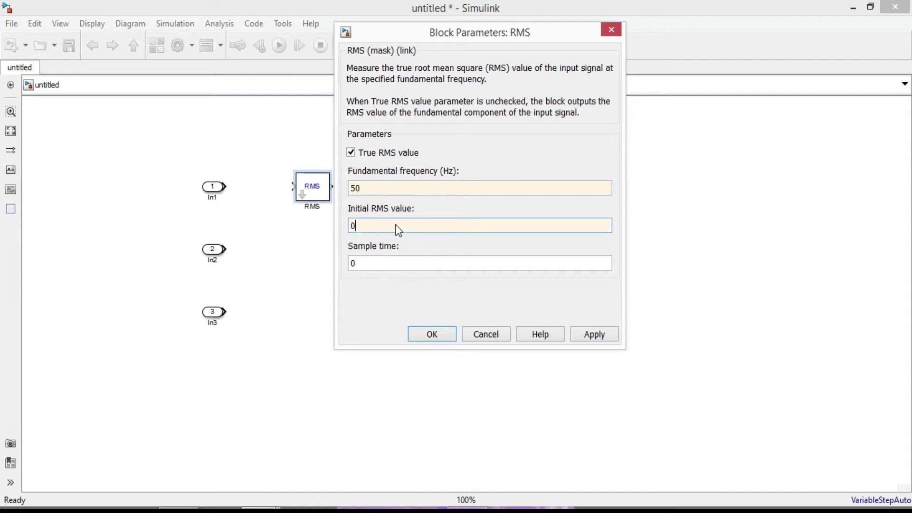
double_click(370, 264)
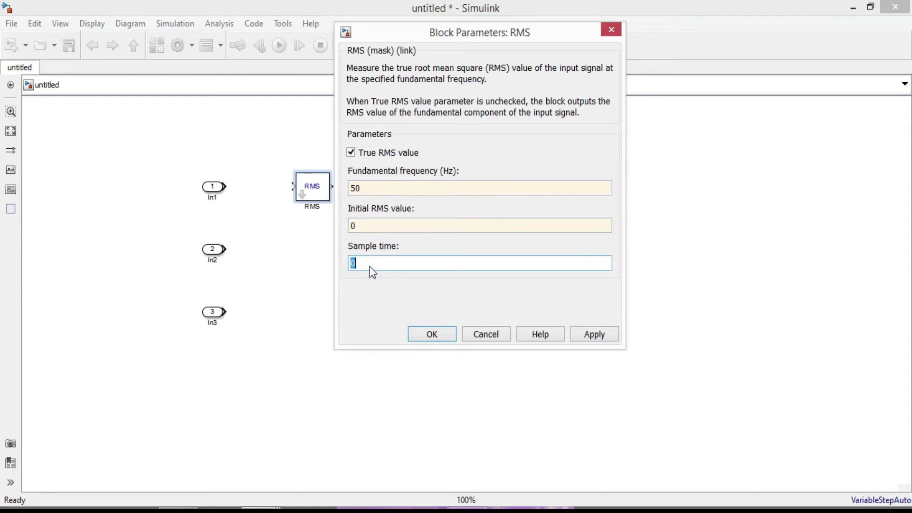
text(001)
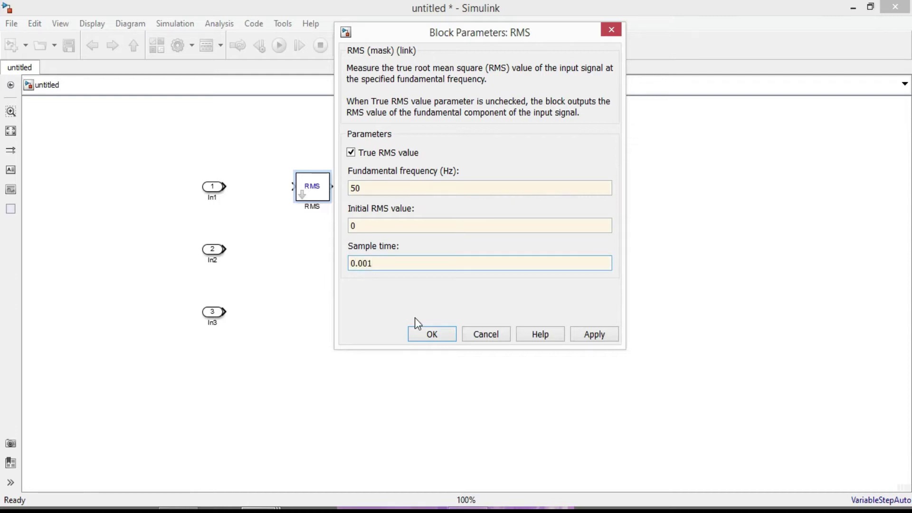
click(430, 333)
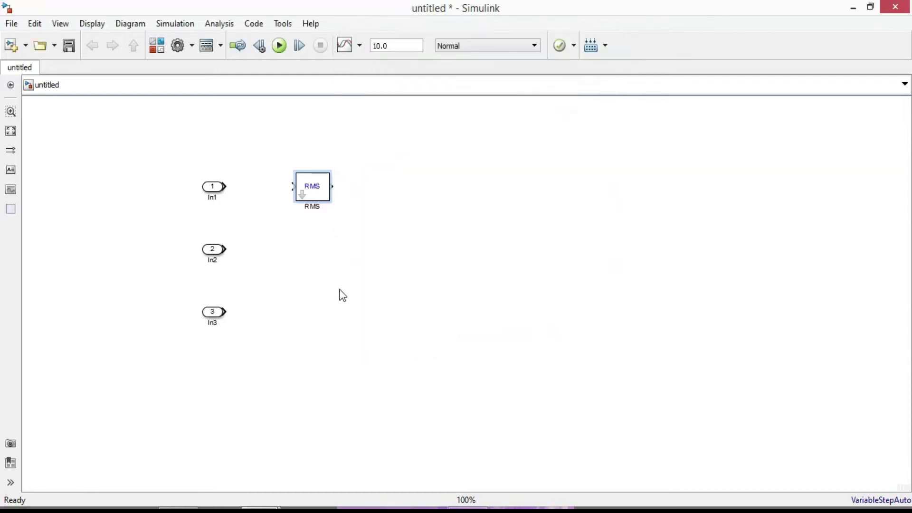
- Copy the RMS block twice as RMS1 and RMS2 beside In2 and In3
click(318, 193)
drag(319, 193, 324, 260)
click(318, 195)
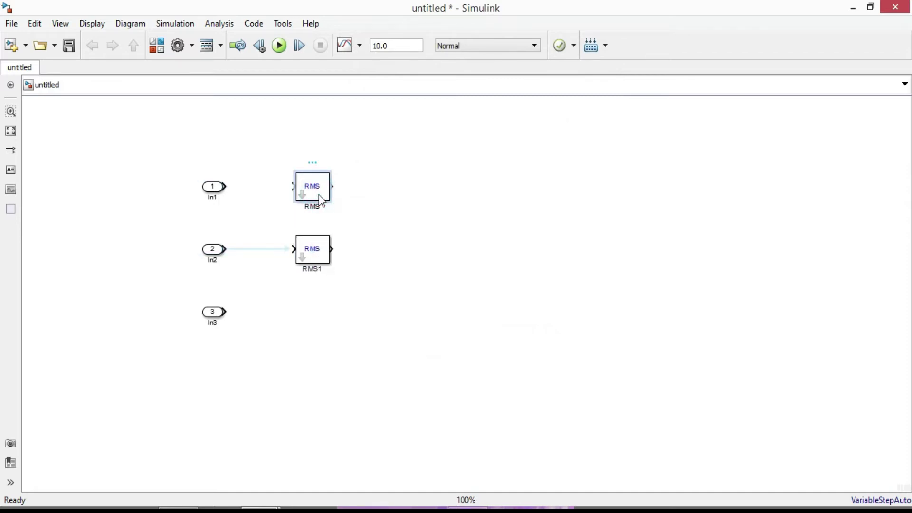
drag(319, 195, 325, 322)
click(373, 308)
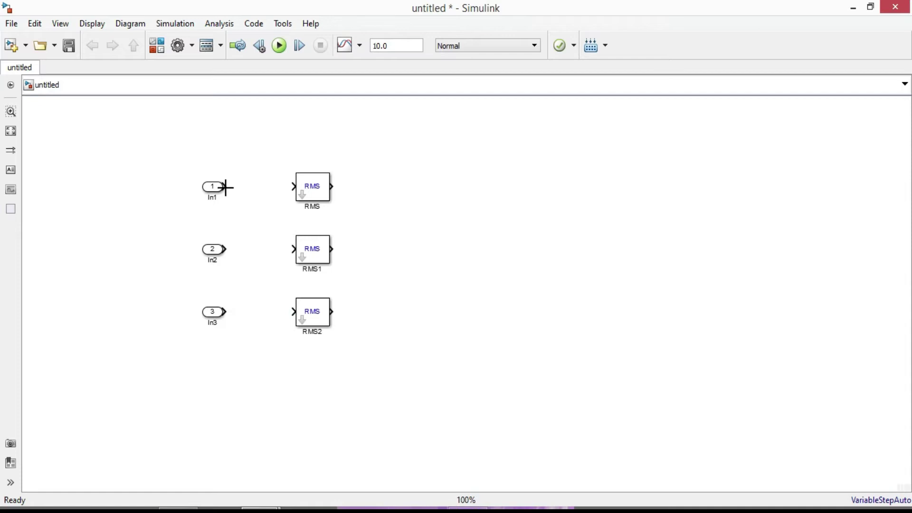
- Wire In1, In2 and In3 to RMS, RMS1 and RMS2 respectively
drag(223, 187, 293, 186)
drag(225, 249, 293, 249)
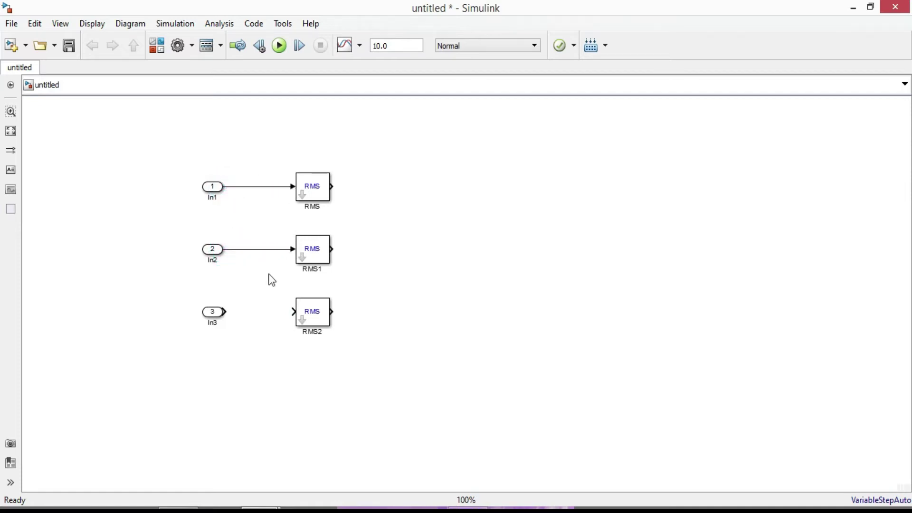
drag(224, 312, 293, 312)
- Insert a Relational Operator block via 'relat' search and place it next to the RMS output
click(450, 186)
text(relat)
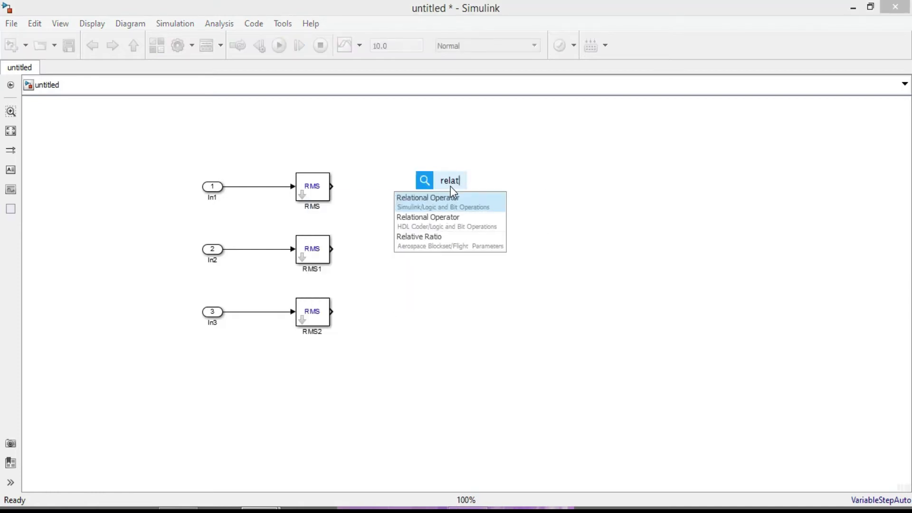
click(436, 199)
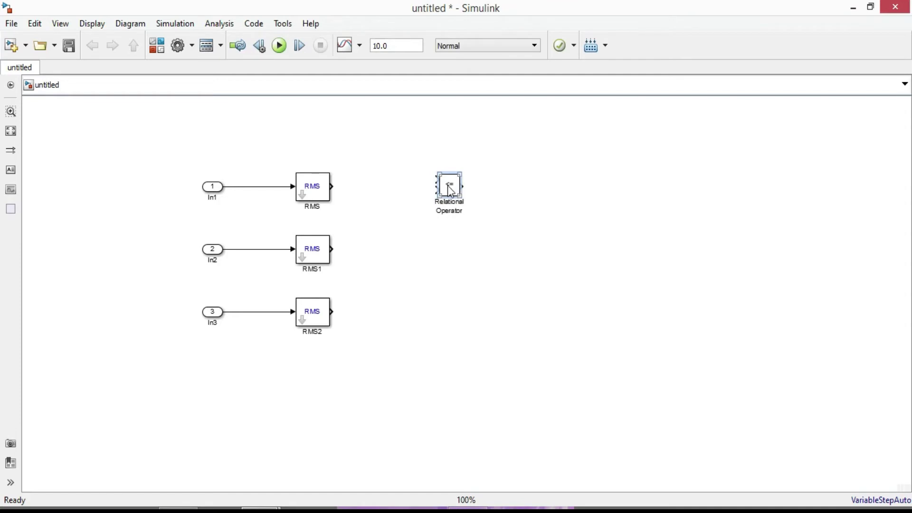
drag(448, 186, 420, 187)
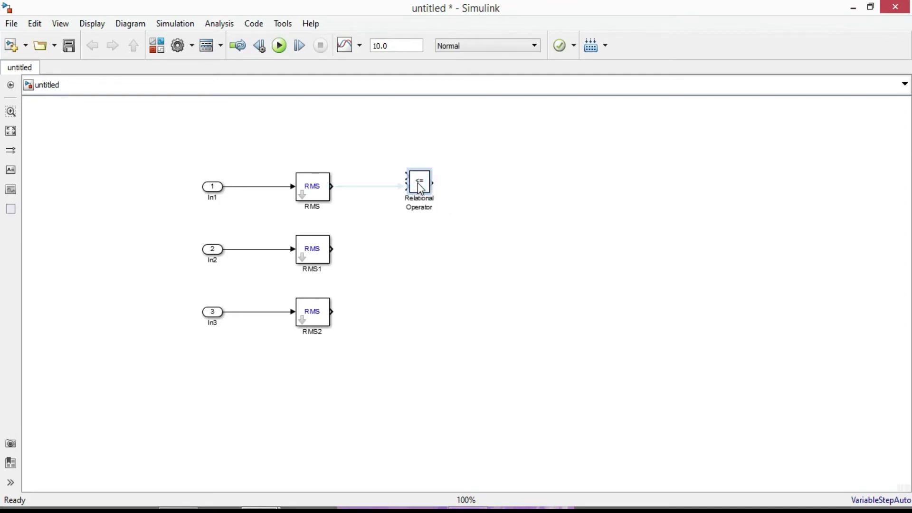
- Change the Relational Operator's comparison from <= to >
double_click(421, 187)
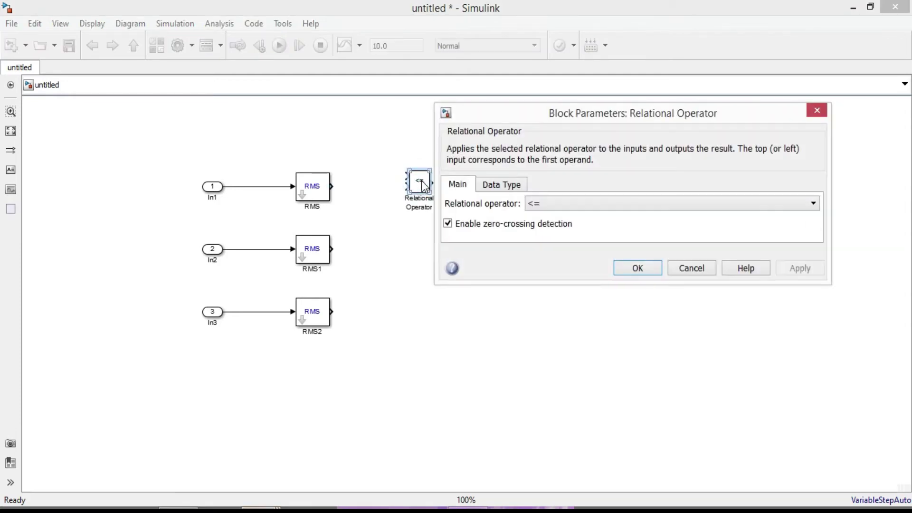
click(558, 206)
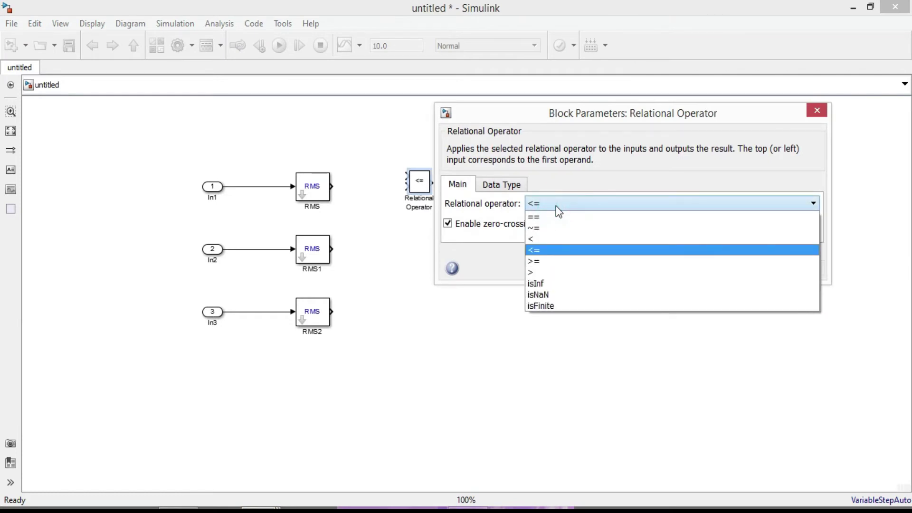
click(536, 273)
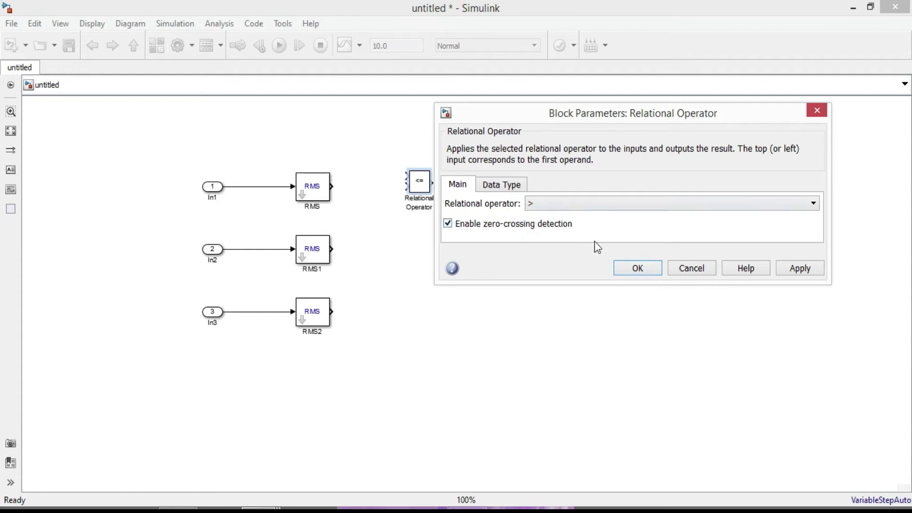
click(637, 269)
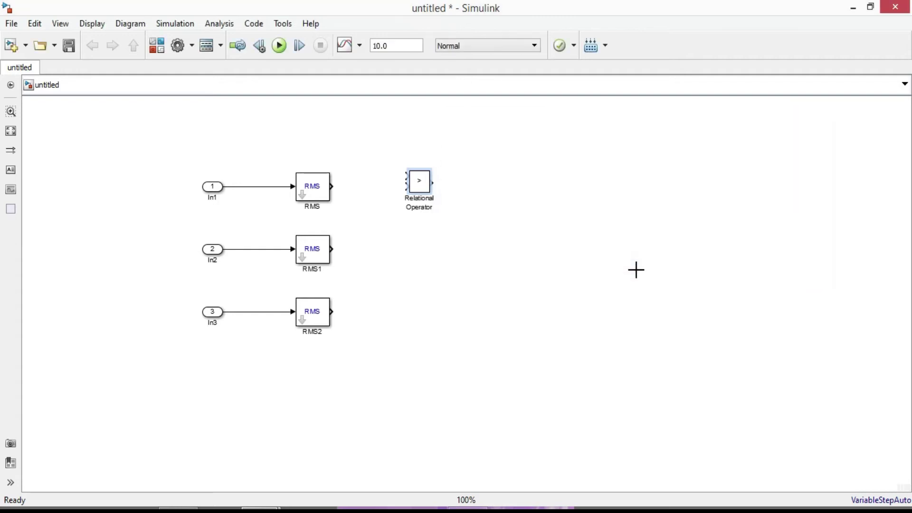
- Copy the Relational Operator twice, placing copies beside RMS1 and RMS2
click(420, 183)
drag(422, 186, 422, 257)
click(467, 230)
click(424, 184)
click(424, 185)
drag(424, 184, 419, 327)
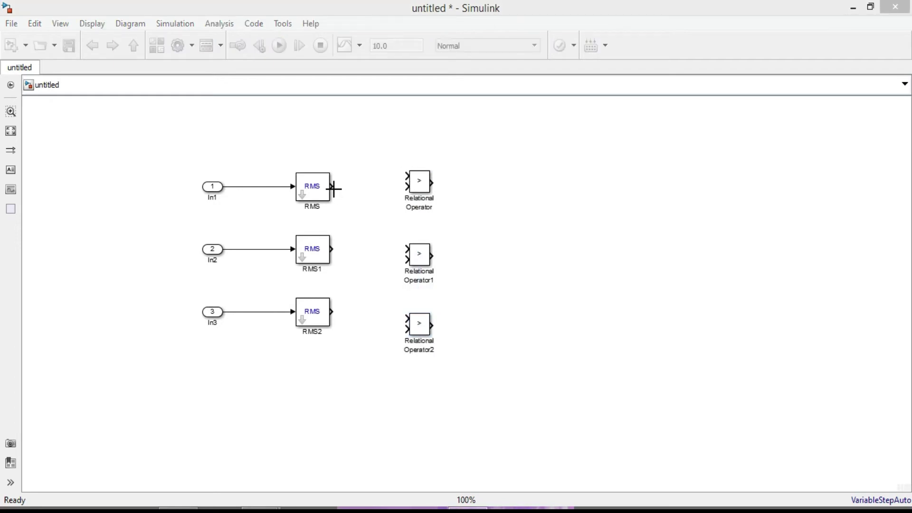
- Wire each RMS output to its comparator's top input and nudge Relational Operator2 lower
drag(333, 187, 406, 177)
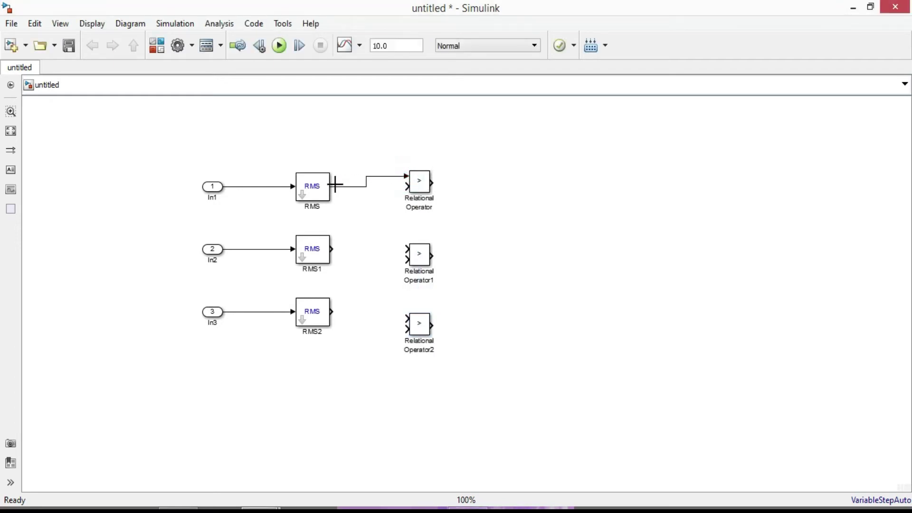
drag(405, 248, 332, 248)
drag(406, 318, 332, 312)
click(422, 323)
drag(424, 325, 423, 334)
click(405, 188)
click(561, 169)
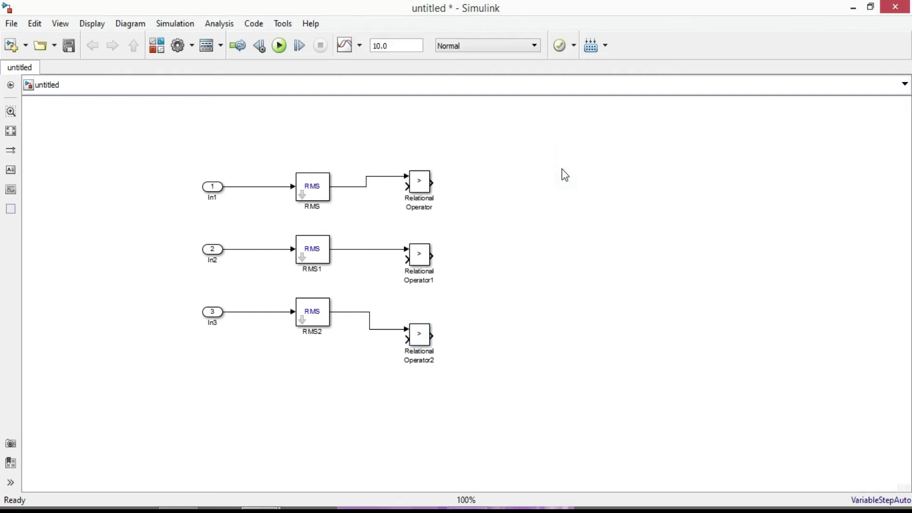
- Insert a Constant block below the comparators and wire it to all three lower inputs
double_click(562, 169)
text(cons)
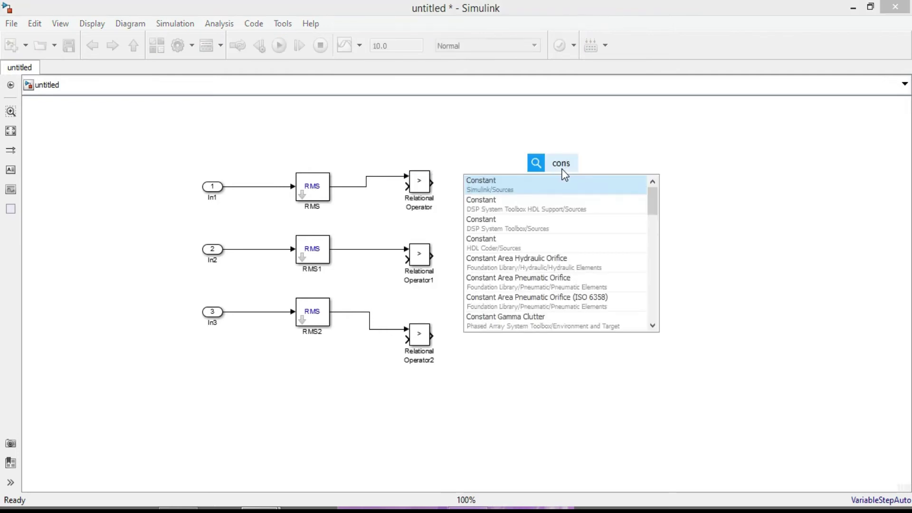
key(Return)
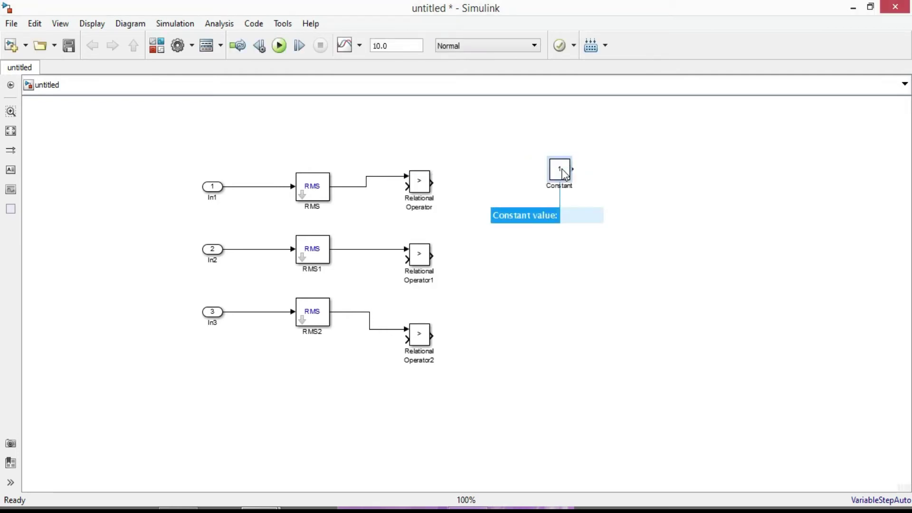
drag(560, 168, 352, 387)
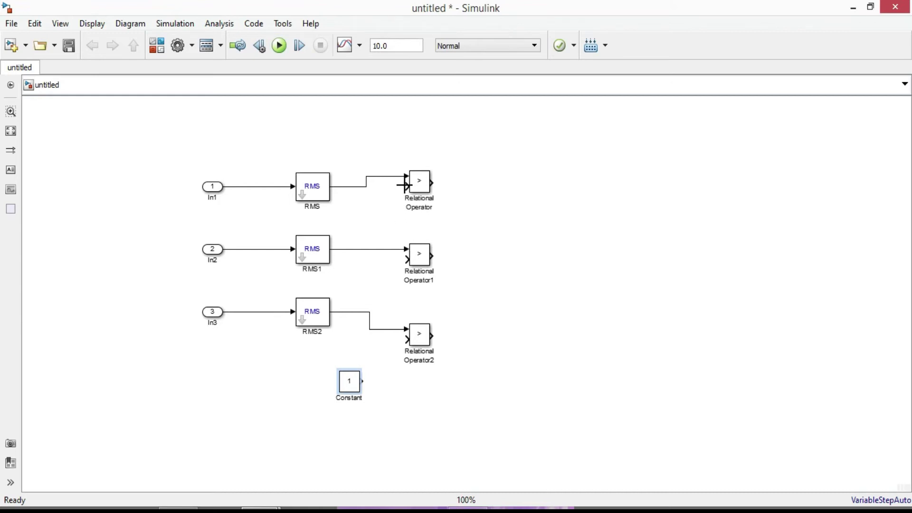
drag(404, 185, 361, 380)
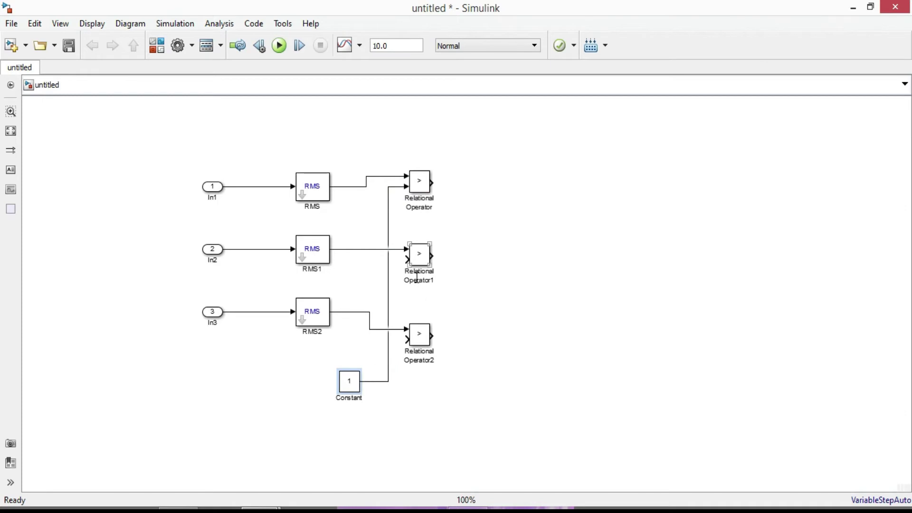
click(406, 258)
drag(406, 258, 388, 260)
drag(403, 339, 388, 340)
drag(356, 384, 363, 370)
- Set the Constant block's value to 20e3
double_click(364, 371)
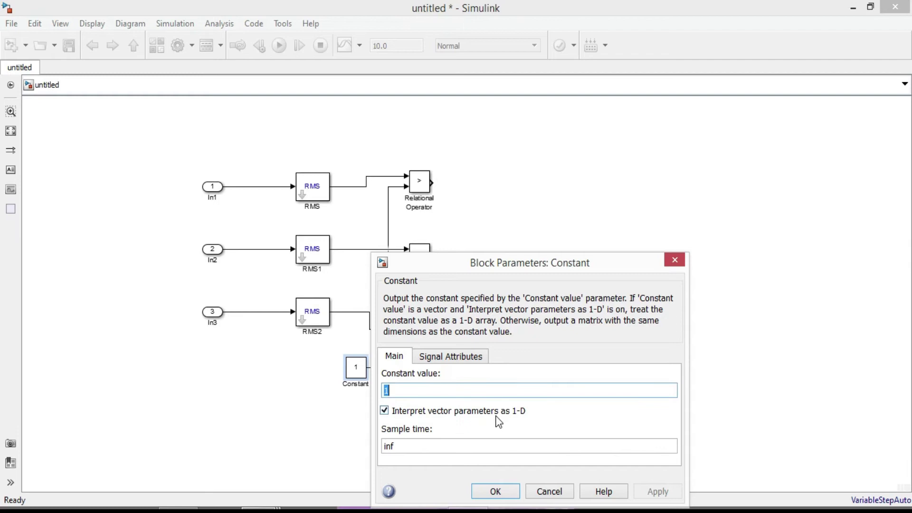
text(20e3)
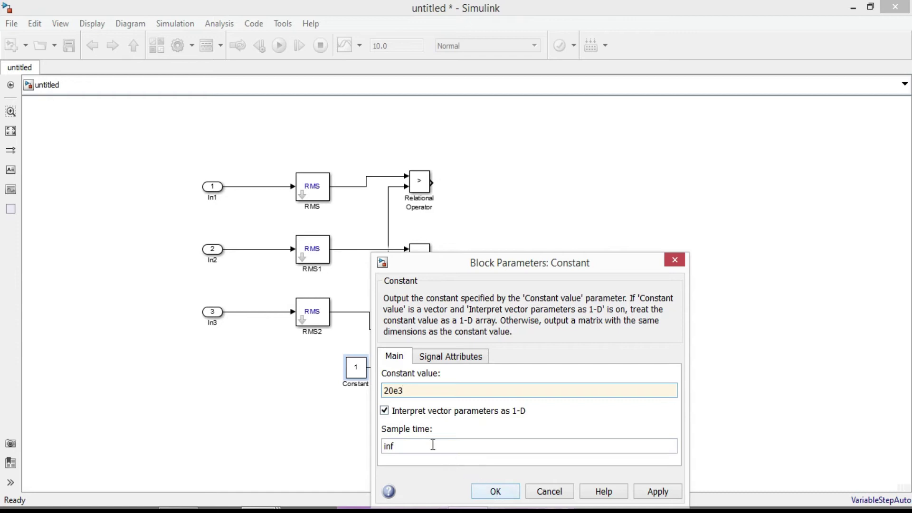
click(496, 491)
click(534, 258)
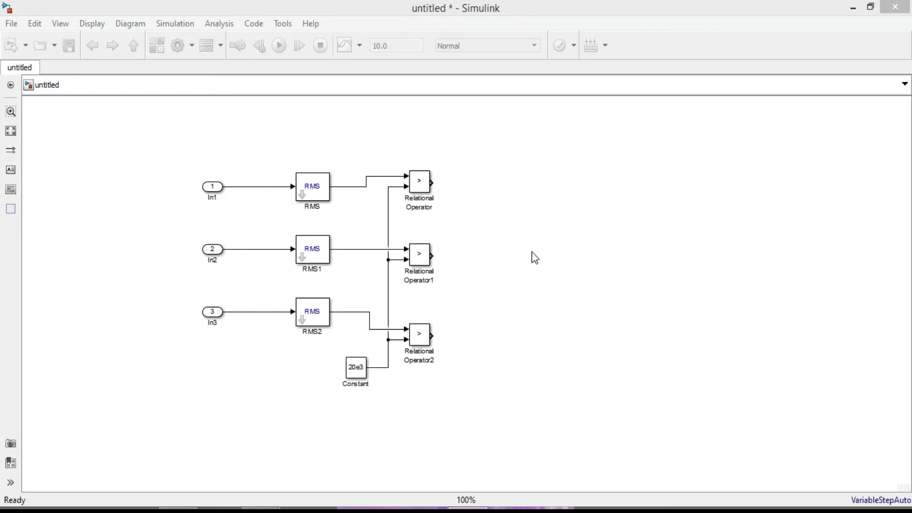
click(494, 202)
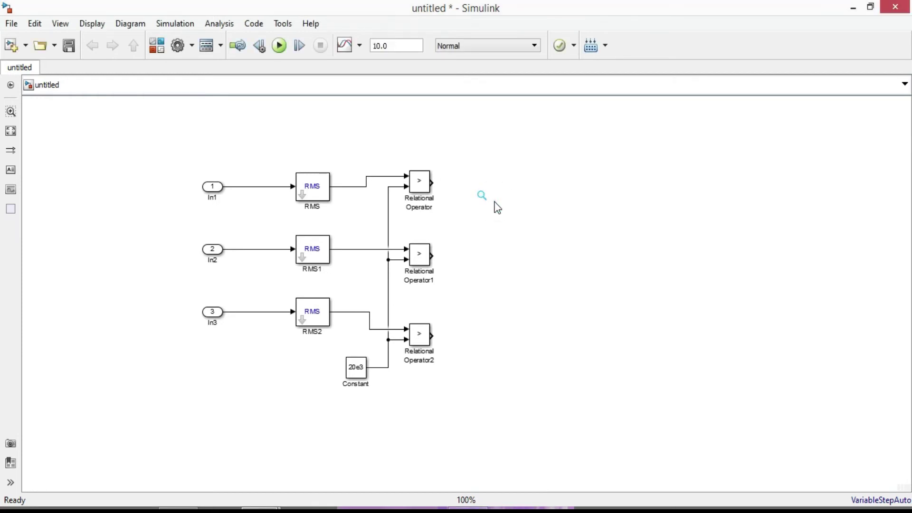
- Insert an S-R Flip-Flop and position it right of the first comparator
text(S r fli)
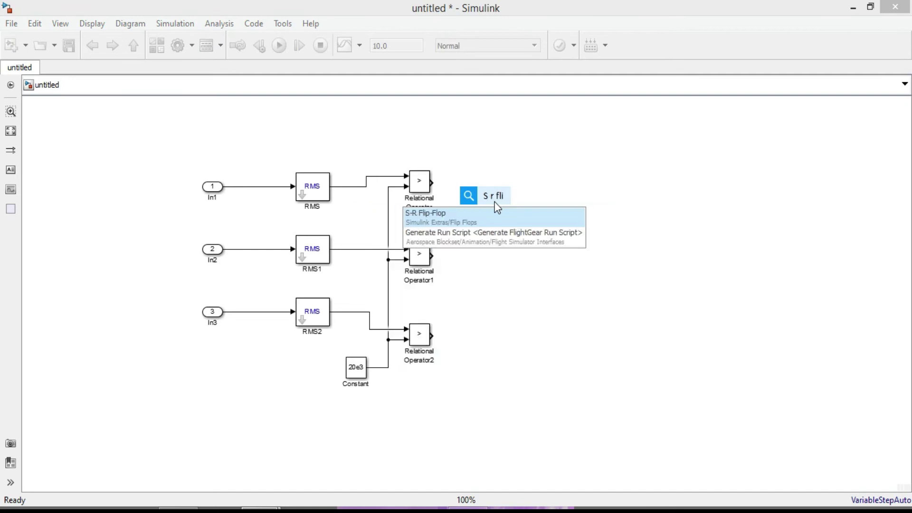
click(427, 219)
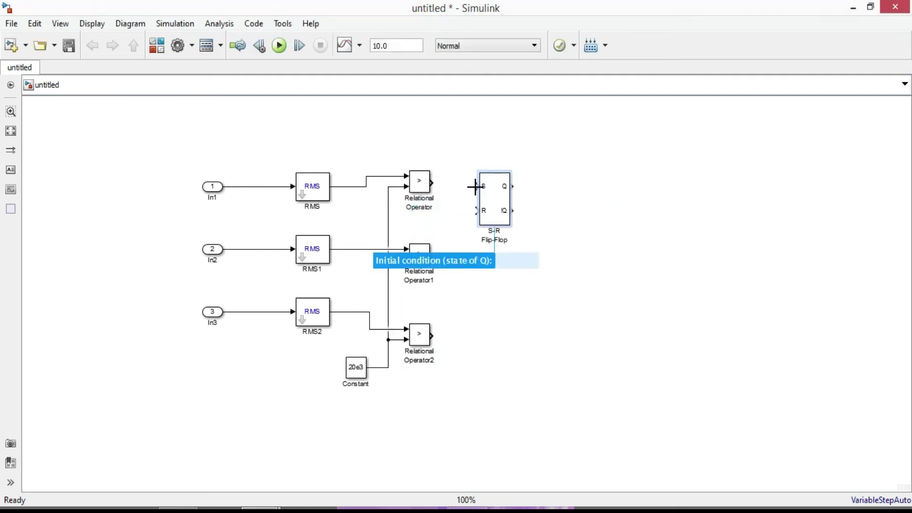
drag(500, 190, 525, 187)
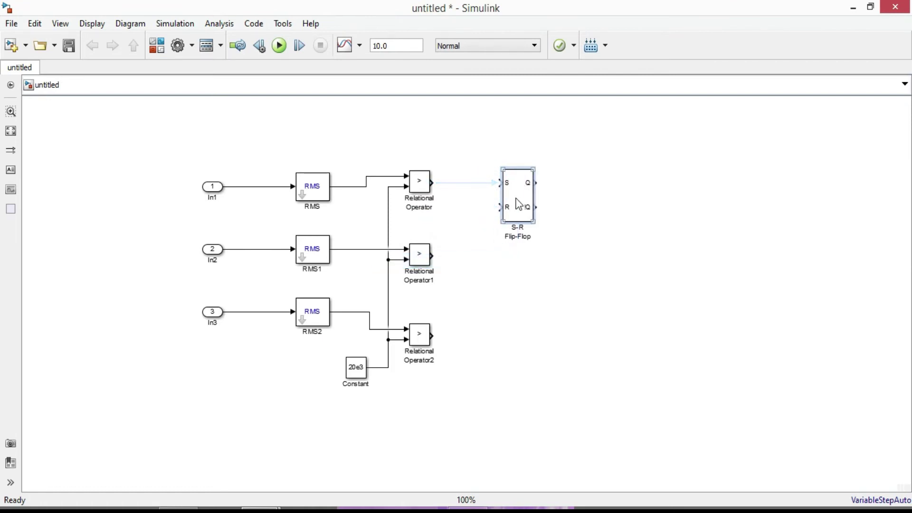
drag(521, 198, 531, 174)
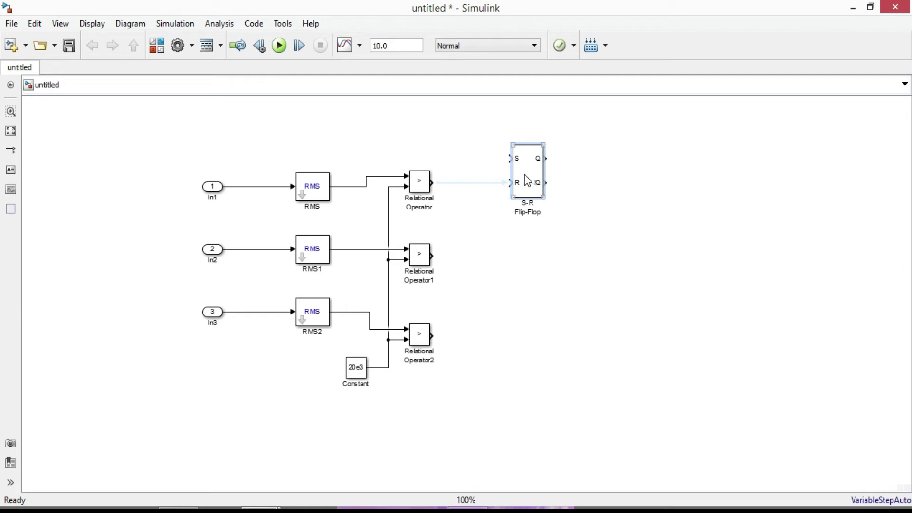
- Copy the flip-flop twice below and wire the first two comparators' outputs to their S inputs
click(533, 187)
drag(533, 186, 522, 284)
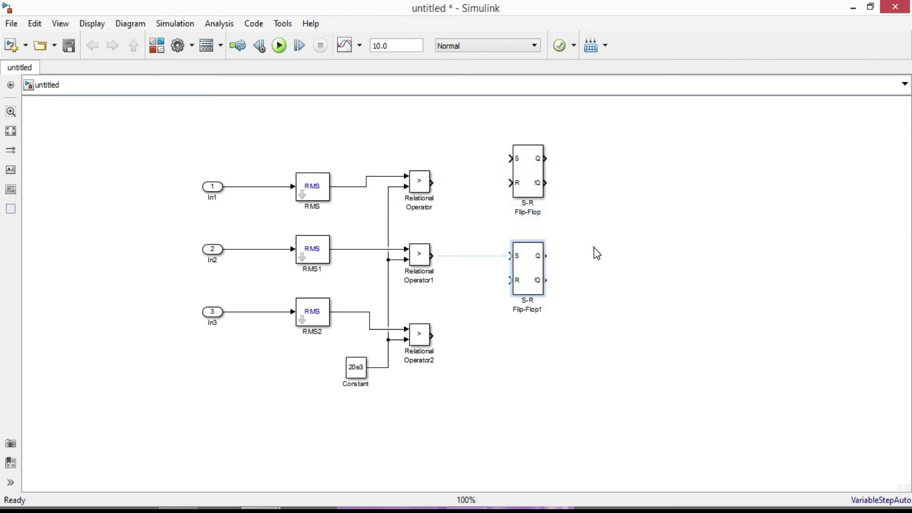
click(531, 183)
drag(530, 182, 526, 372)
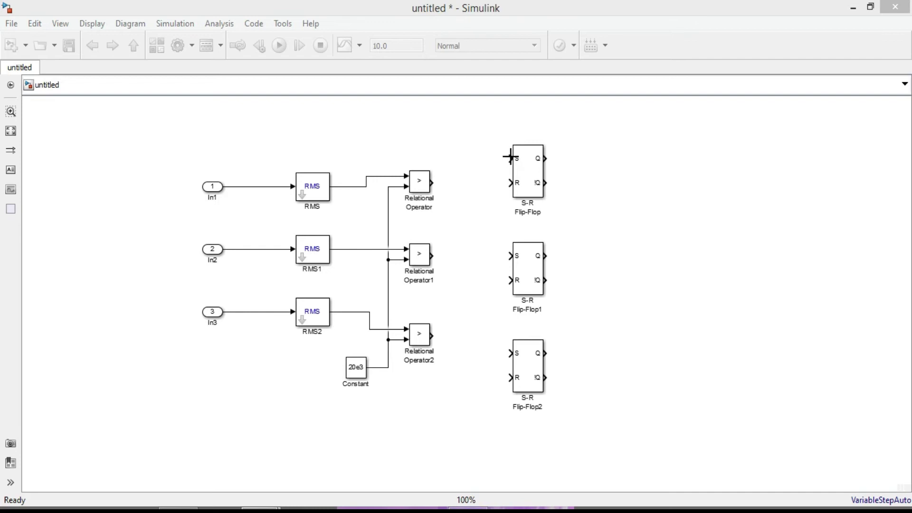
drag(510, 159, 439, 183)
drag(511, 256, 432, 256)
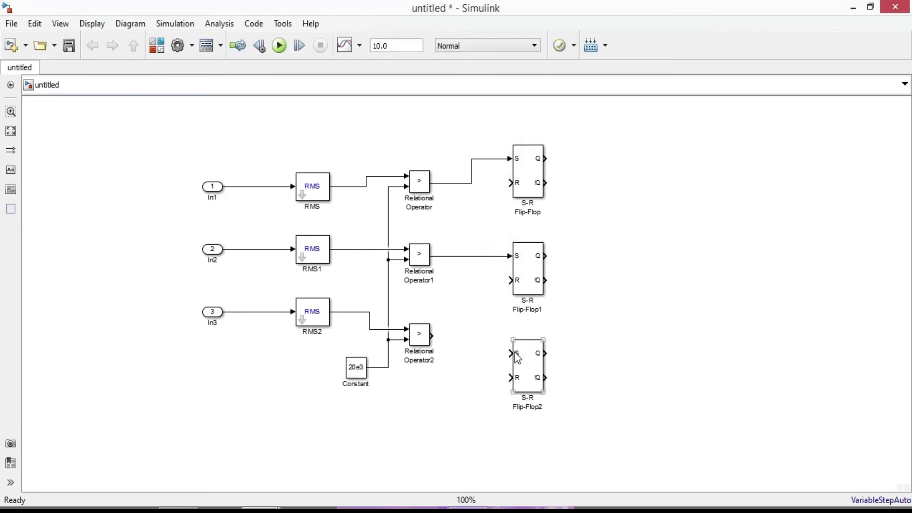
- Wire Relational Operator2 to Flip-Flop2's S, then add Constant1 wired to all three R inputs
drag(509, 350, 433, 336)
text(cons)
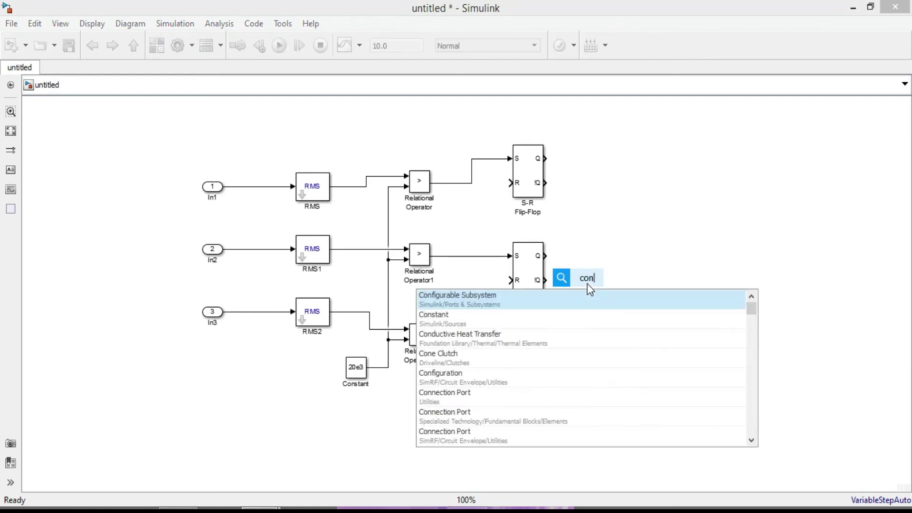
click(523, 309)
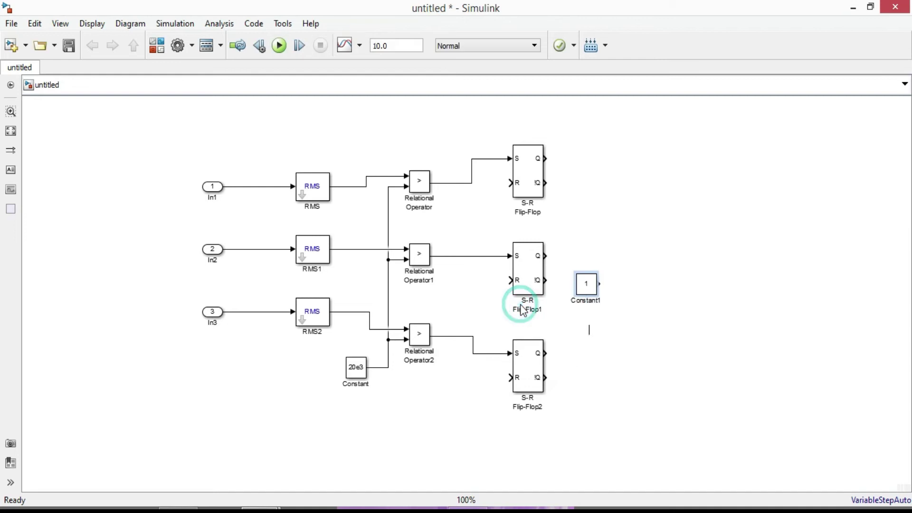
mouse_move(585, 292)
mouse_down()
mouse_move(474, 411)
mouse_move(465, 409)
mouse_up()
drag(511, 183, 480, 405)
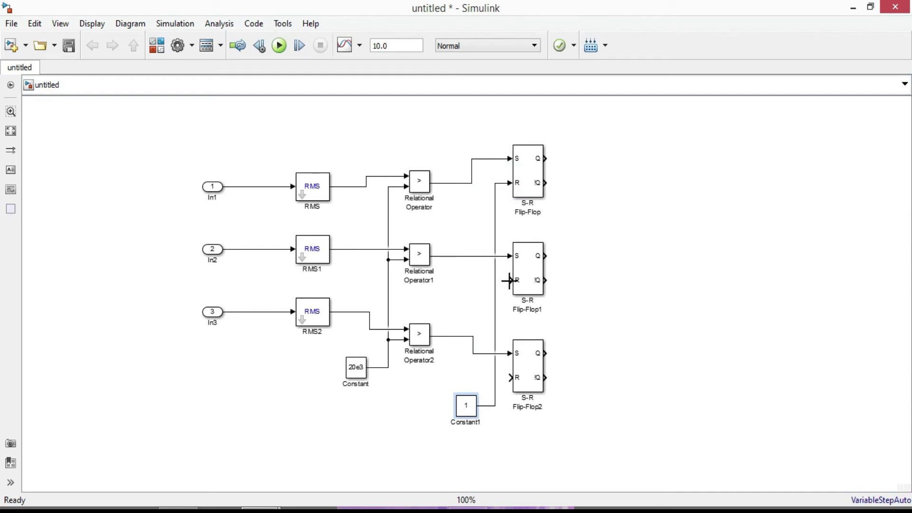
drag(508, 281, 495, 280)
click(509, 377)
drag(510, 378, 495, 378)
- Set Constant1's value to 0
double_click(465, 407)
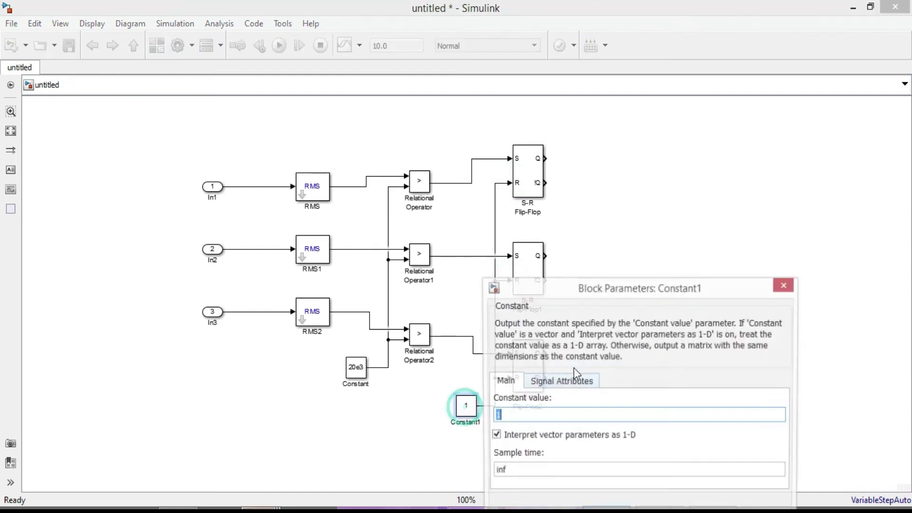
text(0)
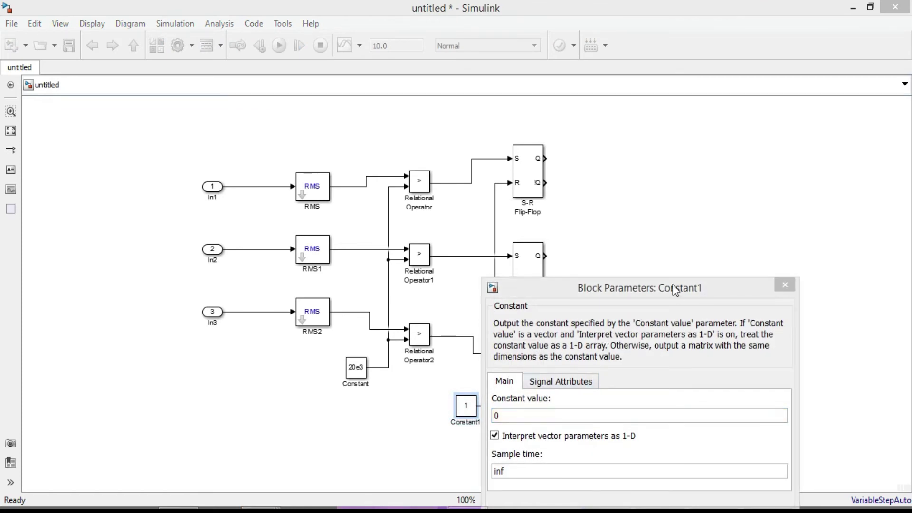
drag(675, 290, 678, 179)
click(610, 402)
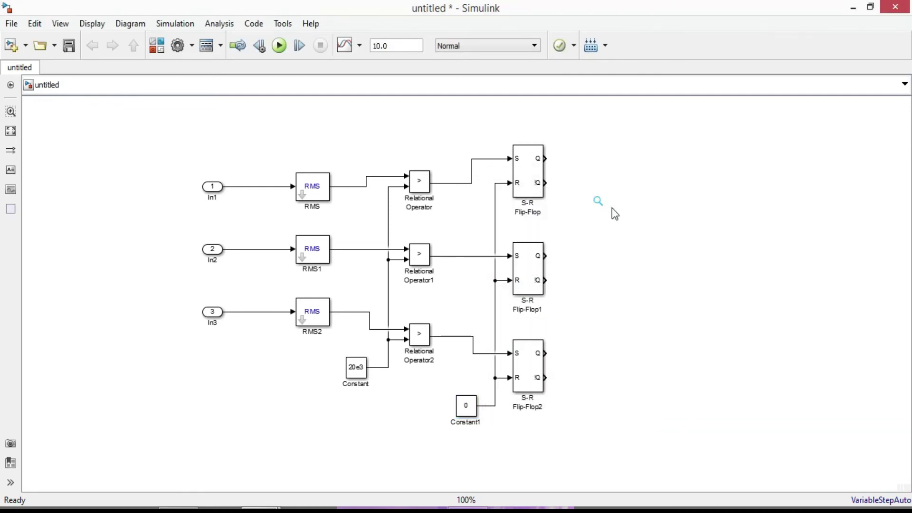
- Insert a Logical Operator AND block with 3 input ports and enlarge it
text(log)
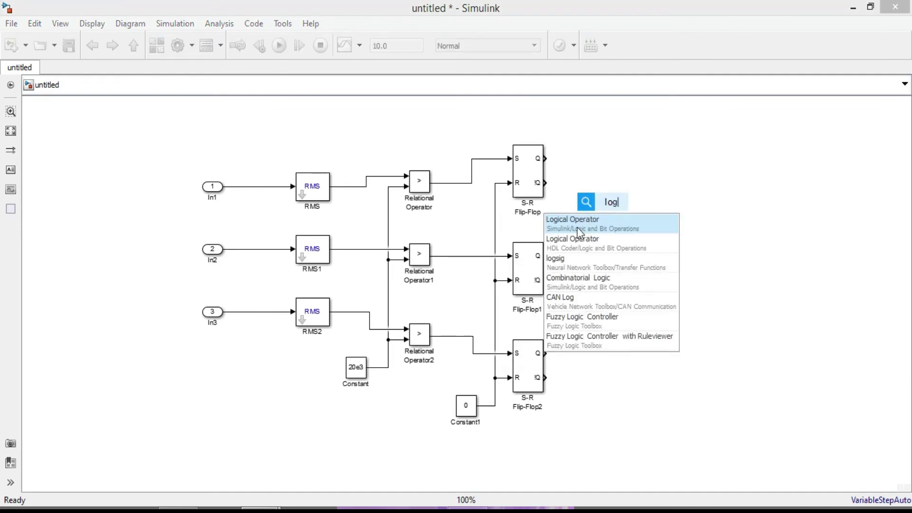
key(Return)
drag(608, 230, 625, 268)
double_click(625, 267)
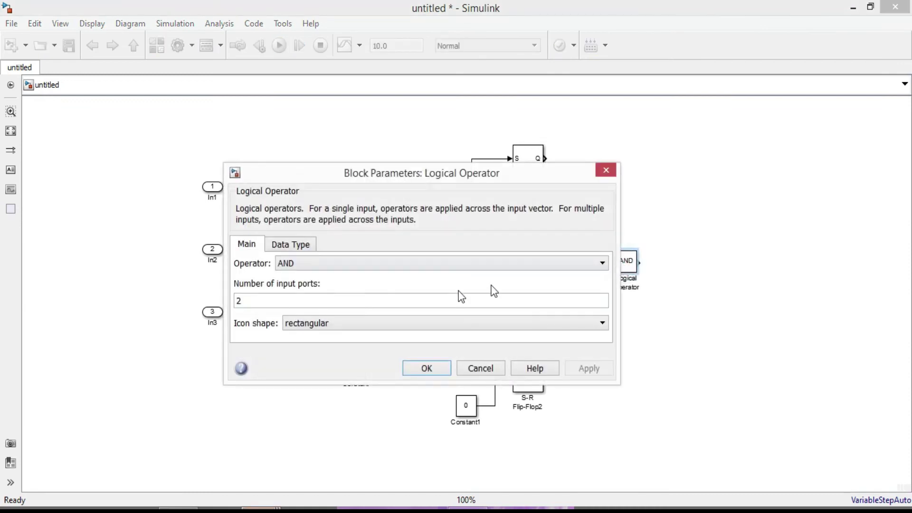
double_click(289, 298)
text(3)
click(425, 369)
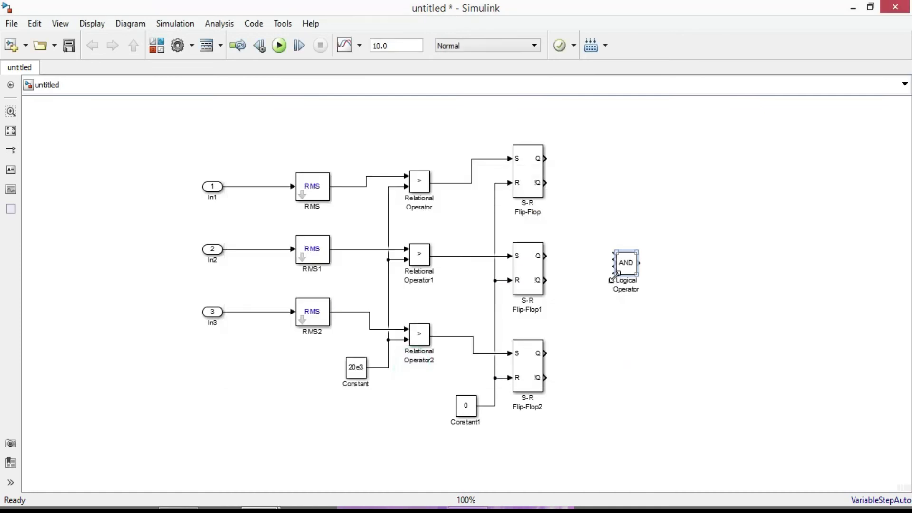
drag(636, 274, 649, 230)
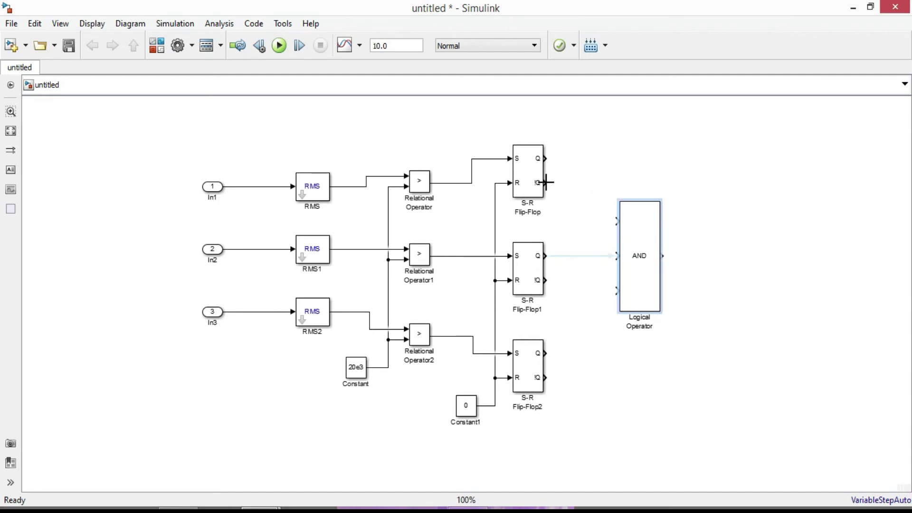
- Wire each flip-flop's !Q output to the AND inputs and tidy the line routing
drag(548, 181, 616, 221)
drag(616, 255, 546, 280)
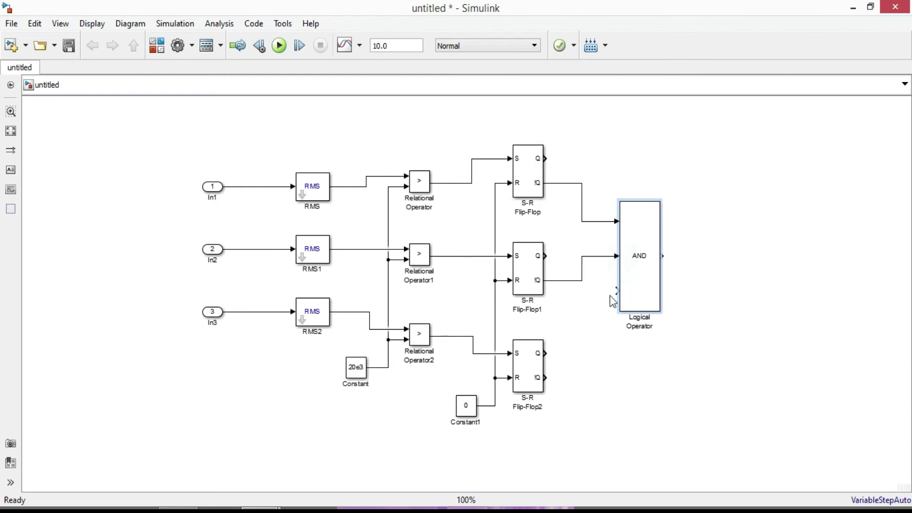
drag(614, 289, 546, 377)
drag(649, 262, 686, 261)
drag(582, 224, 629, 223)
drag(581, 338, 628, 347)
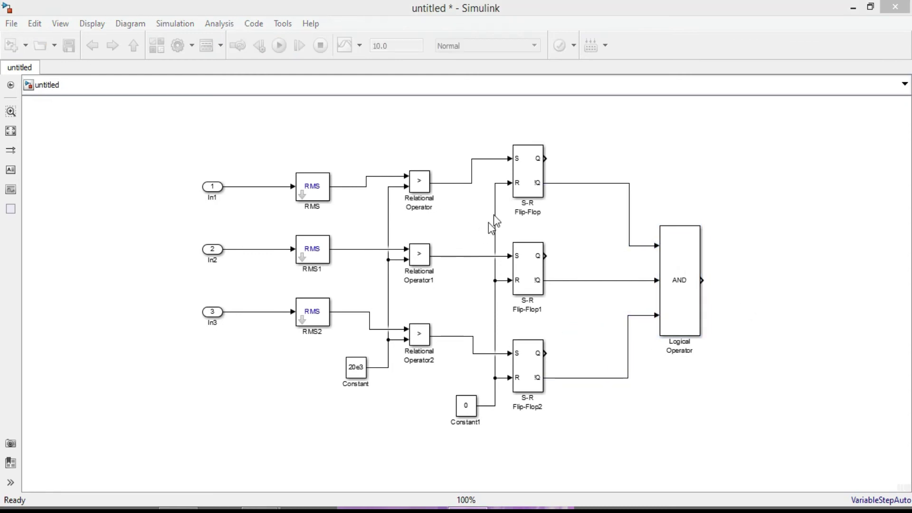
click(544, 157)
click(544, 353)
click(545, 354)
click(585, 143)
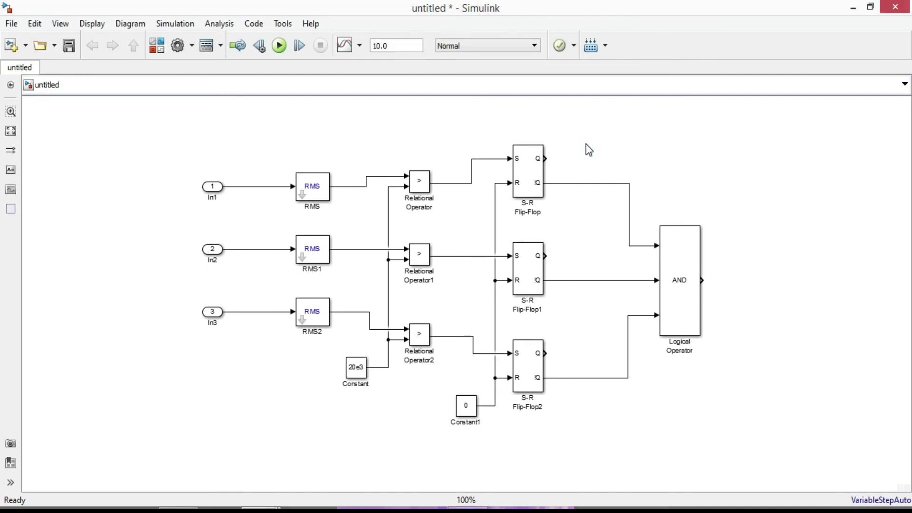
- Terminate the unused Q outputs of all three S-R Flip-Flops with Terminator blocks (Terminator, Terminator1, Terminator2)
text(ter)
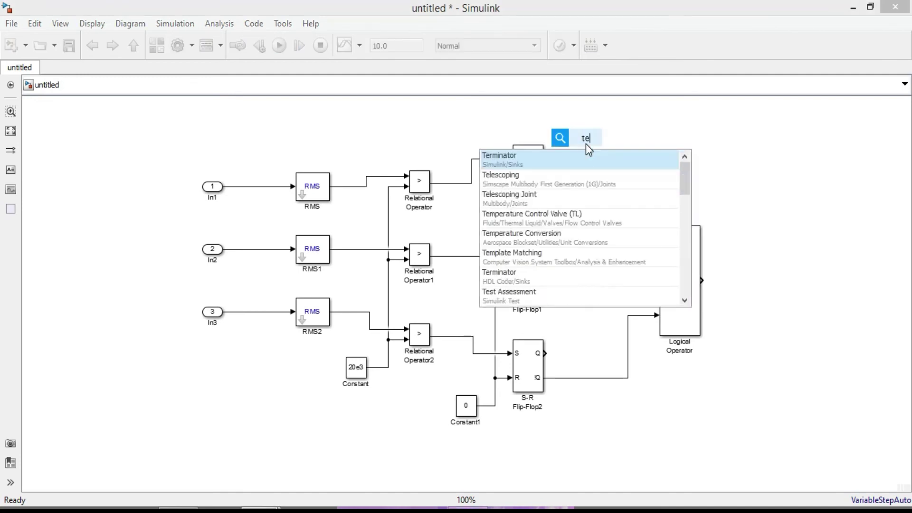
click(560, 156)
mouse_move(575, 147)
mouse_down()
mouse_move(545, 158)
mouse_move(586, 144)
mouse_move(593, 255)
mouse_move(546, 255)
mouse_up()
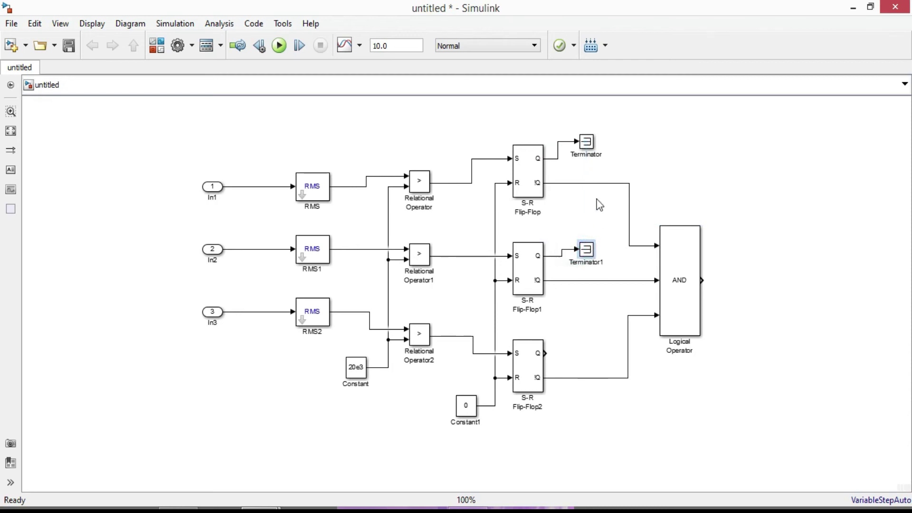
click(598, 166)
click(586, 142)
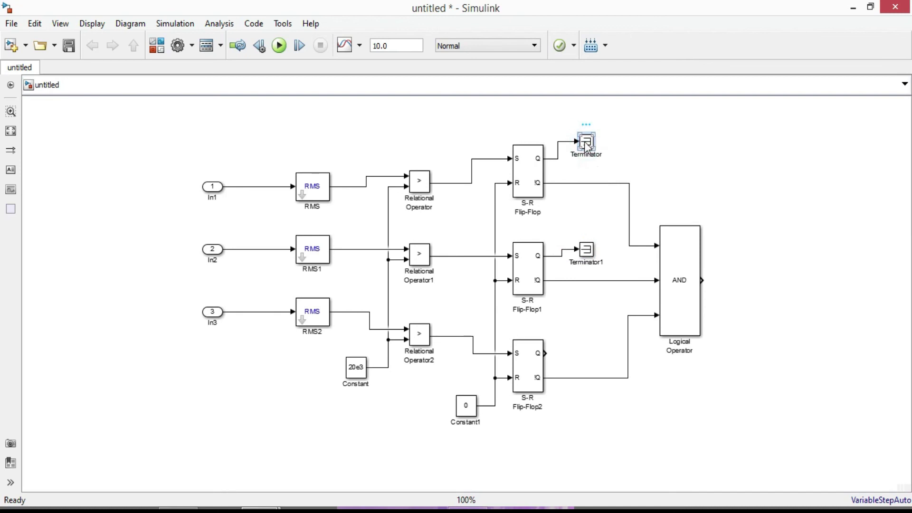
mouse_move(585, 147)
mouse_down()
mouse_move(581, 350)
mouse_move(545, 353)
mouse_up()
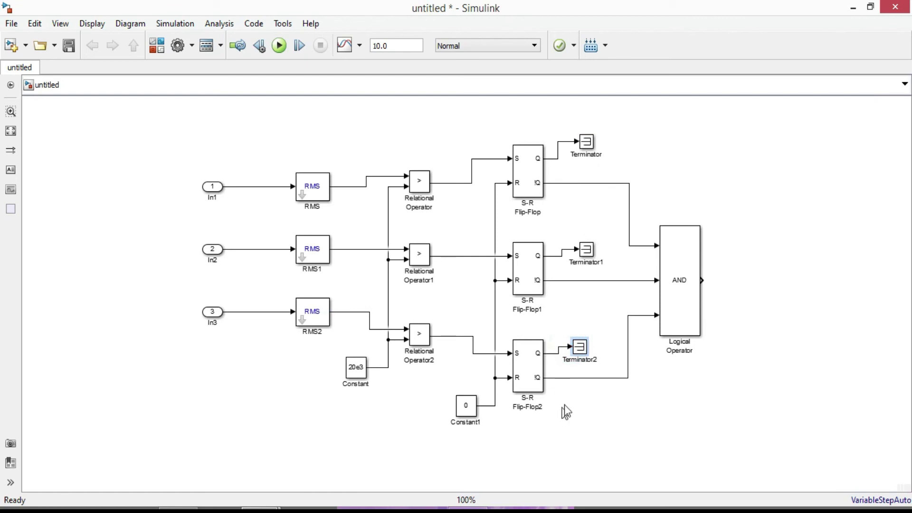
- Add a Data Type Conversion block right of the AND block and wire the AND output into it
text(d)
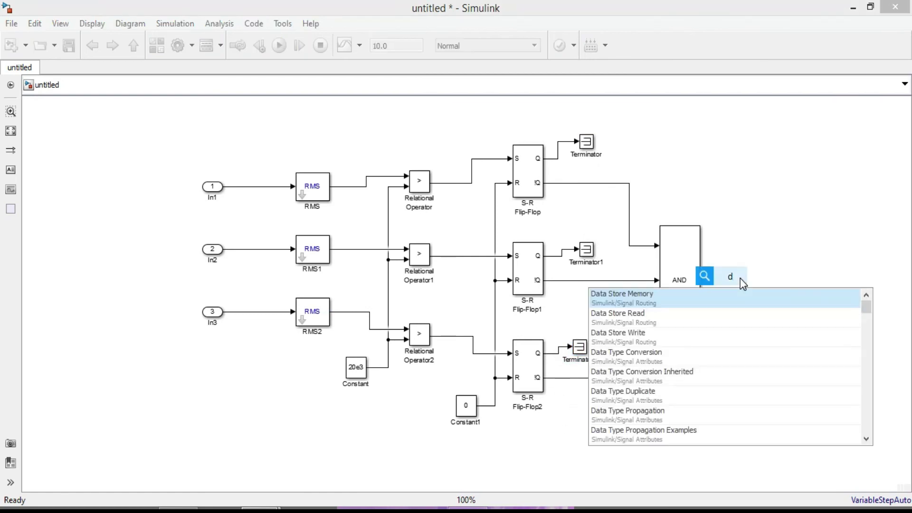
text(ata typ)
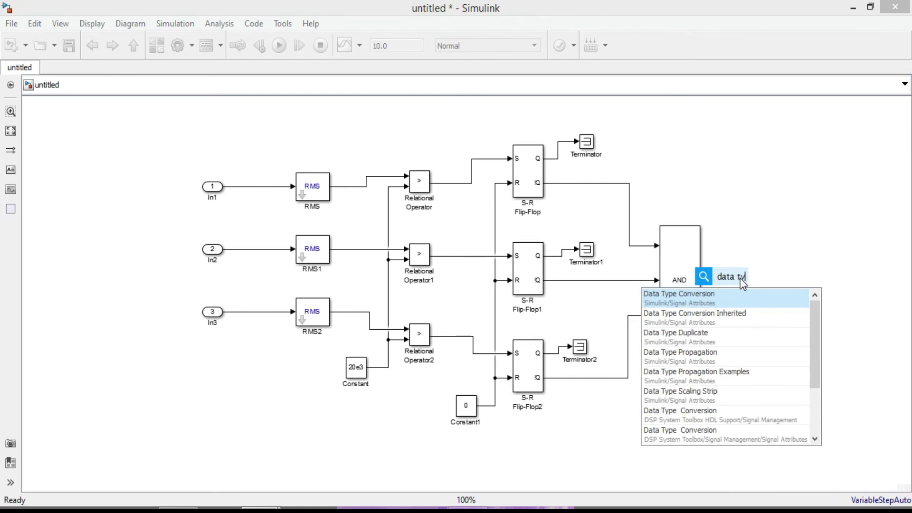
click(674, 299)
drag(731, 278, 704, 281)
drag(802, 285, 771, 285)
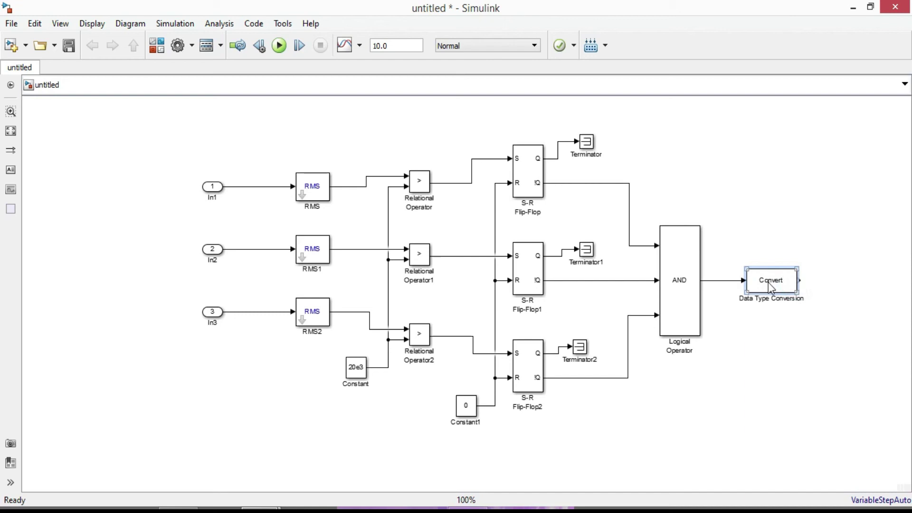
- Set the Data Type Conversion block's output data type to double
double_click(771, 285)
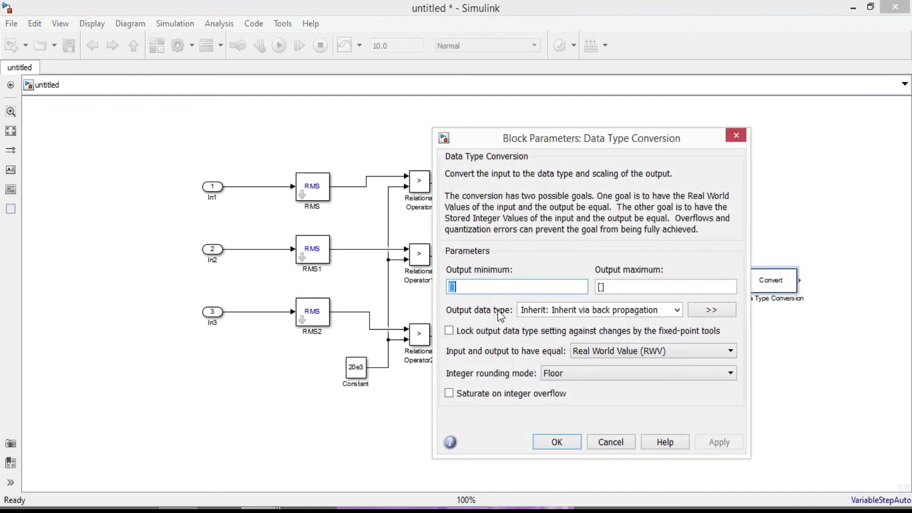
click(554, 311)
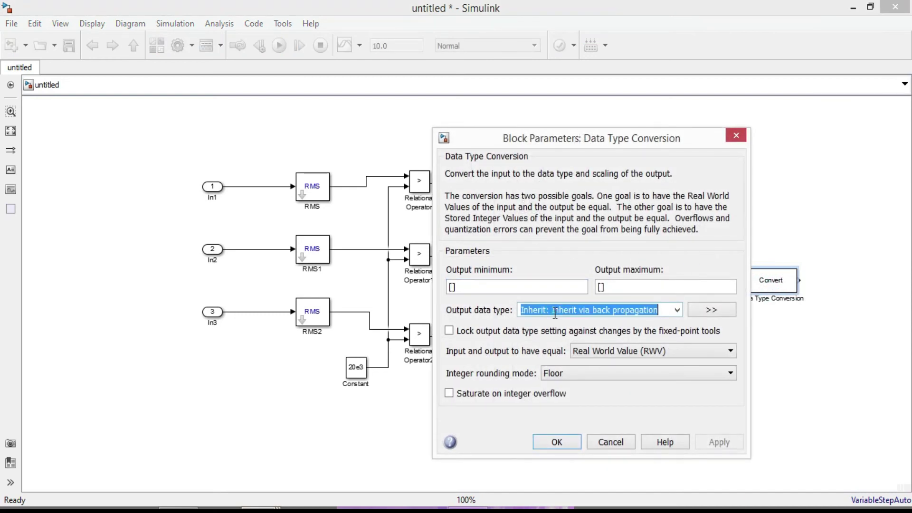
click(676, 310)
click(554, 335)
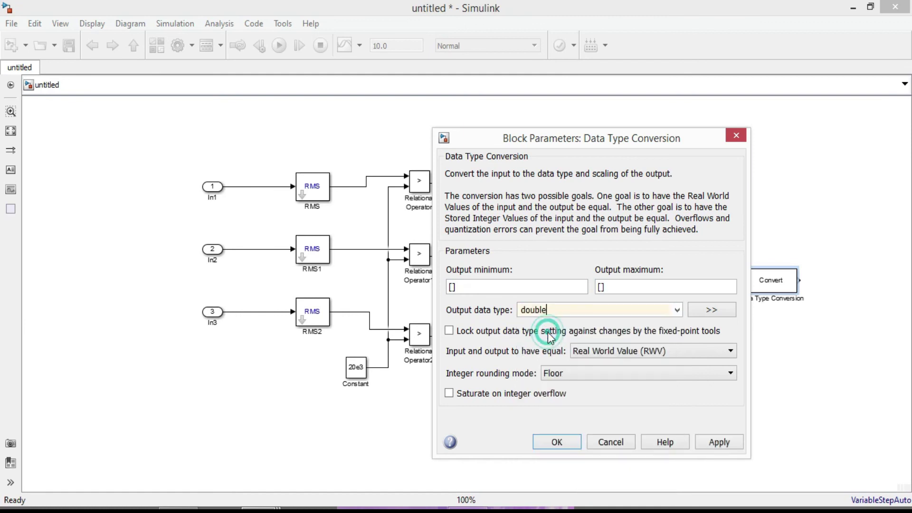
click(561, 439)
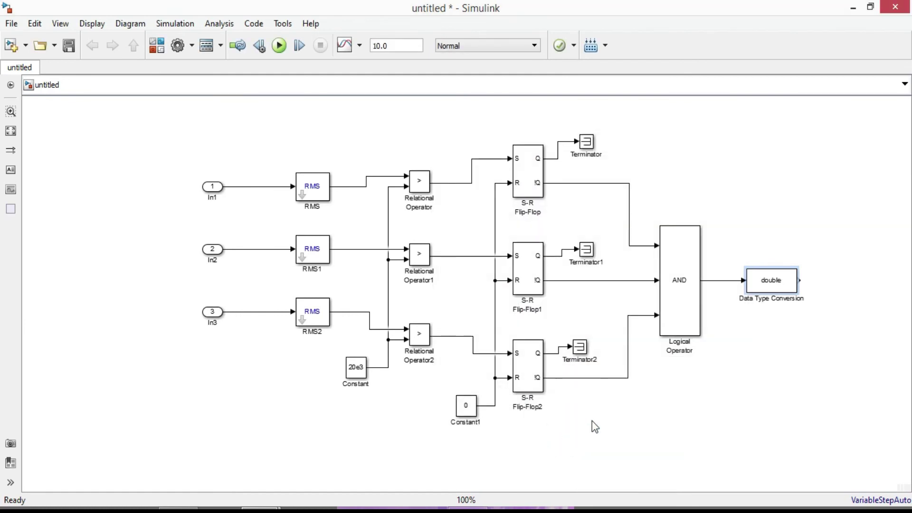
- Insert an Out1 port with 'ou' and feed it the Data Type Conversion block's double output
click(786, 214)
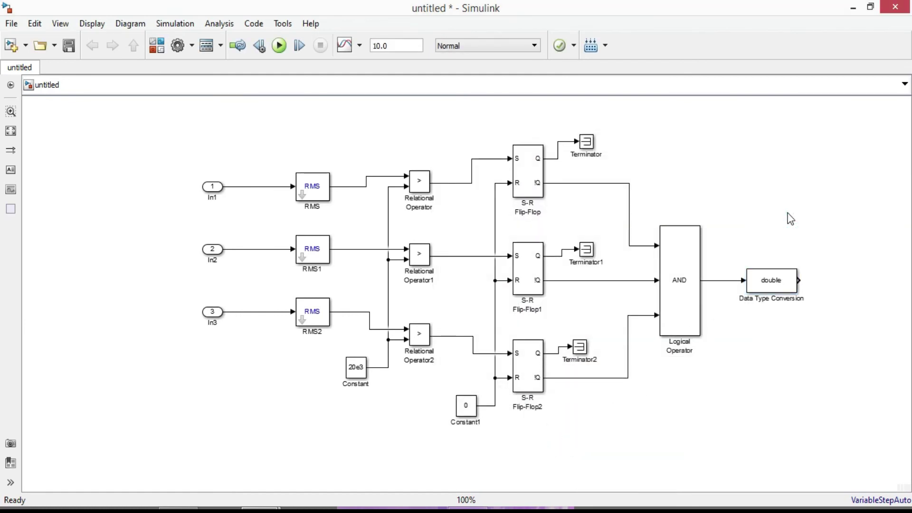
text(ou)
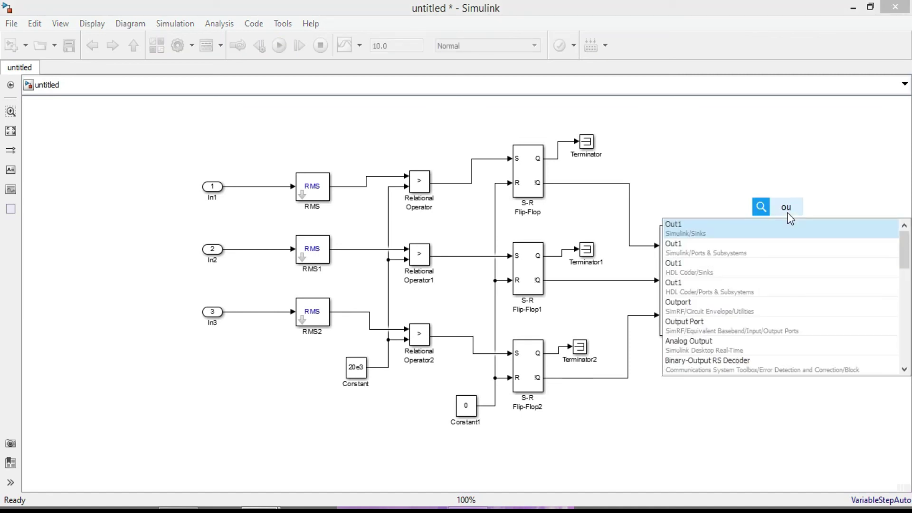
key(Return)
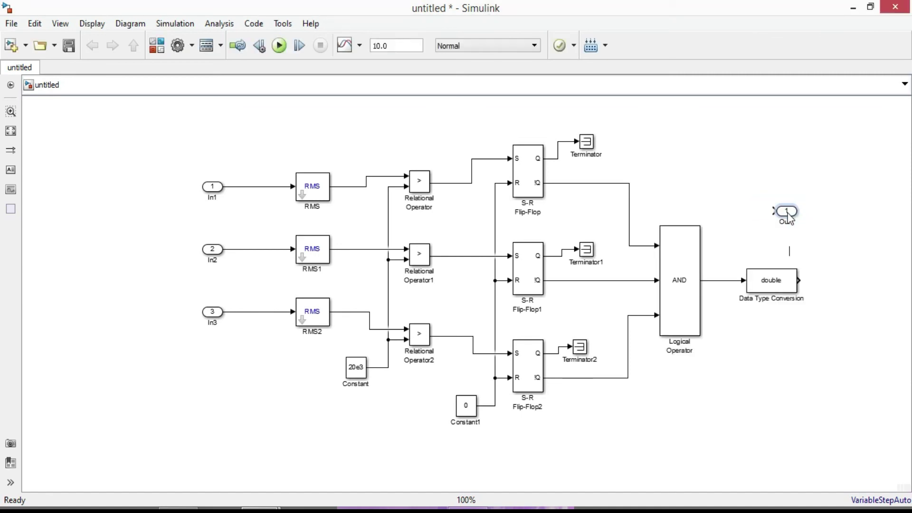
drag(786, 212, 834, 294)
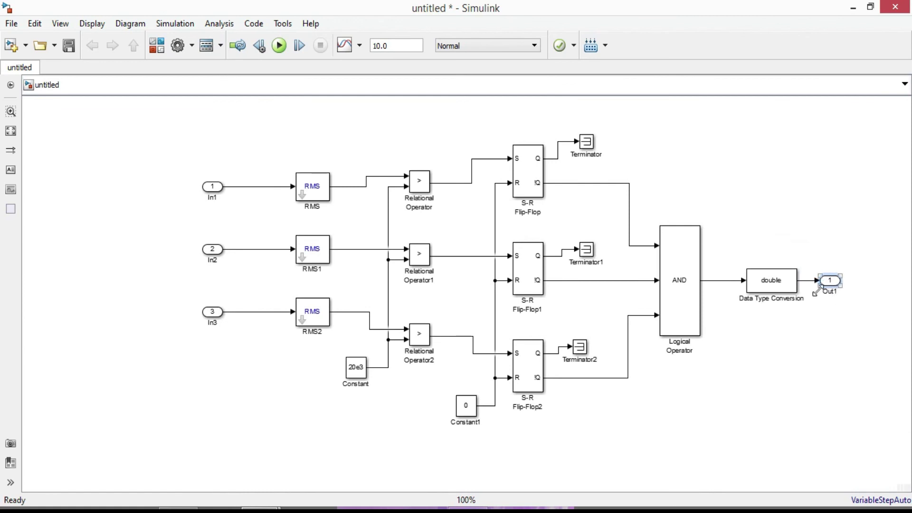
click(825, 239)
click(518, 407)
click(352, 368)
click(255, 241)
- Select the whole diagram from the RMS blocks through Data Type Conversion and create a subsystem from it
drag(222, 123, 843, 418)
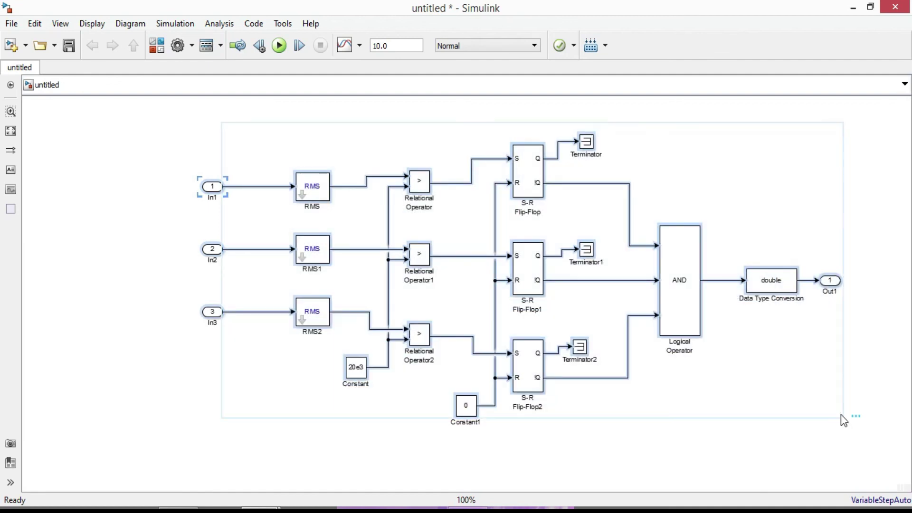
right_click(531, 257)
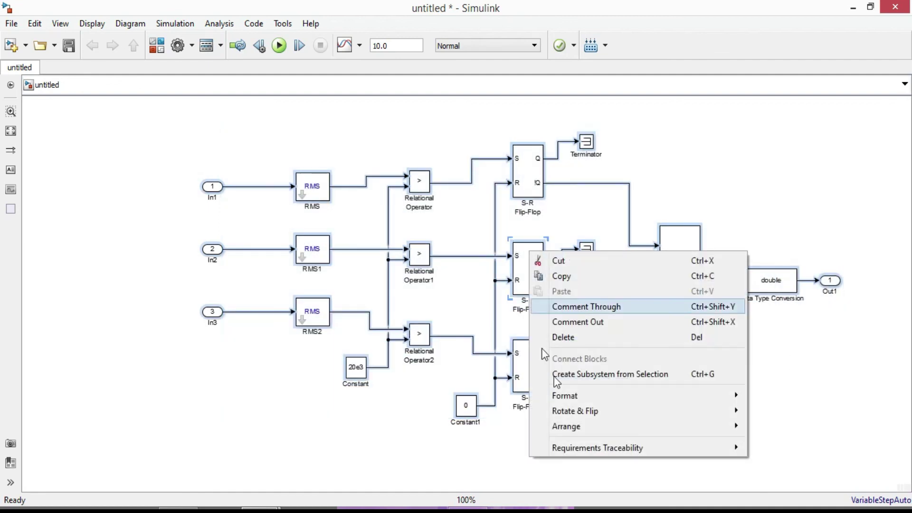
click(642, 378)
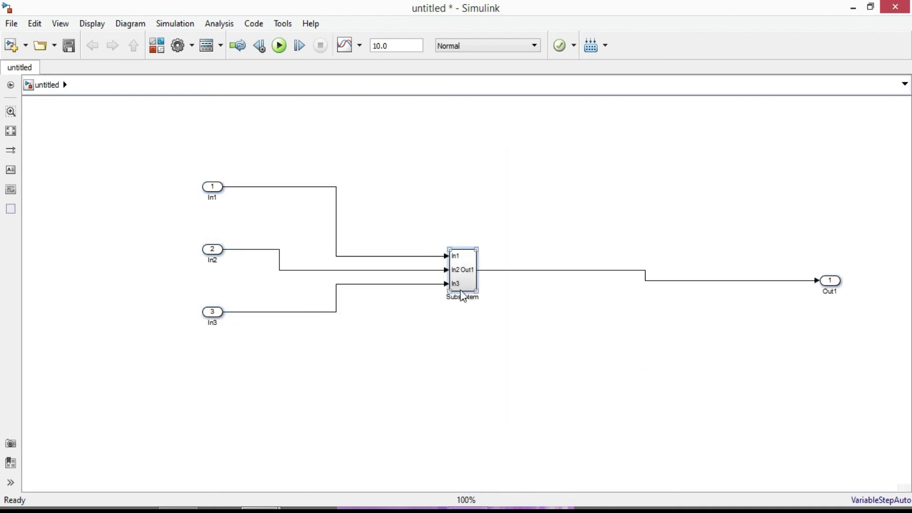
- Rename the subsystem to 'Overcurrent relay' and drag its corner to enlarge the block
double_click(459, 296)
text(Overcurrent relay)
key(Return)
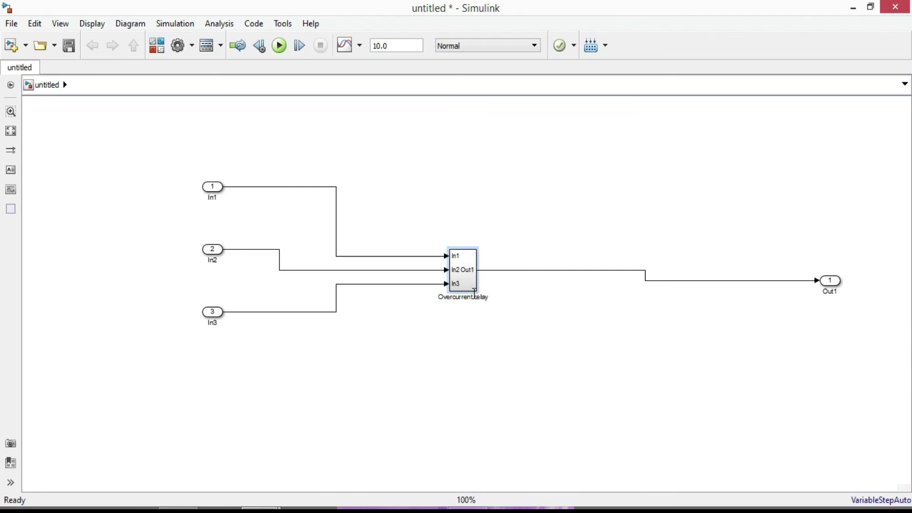
drag(473, 289, 603, 305)
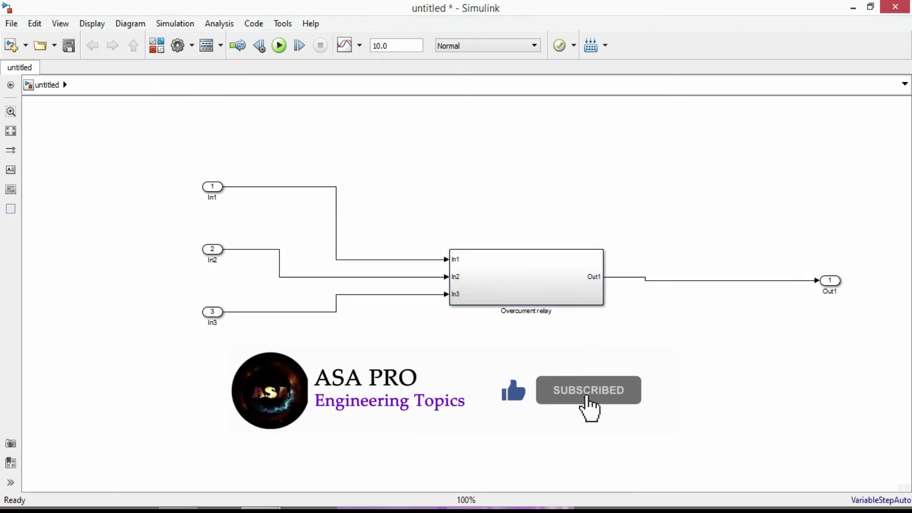